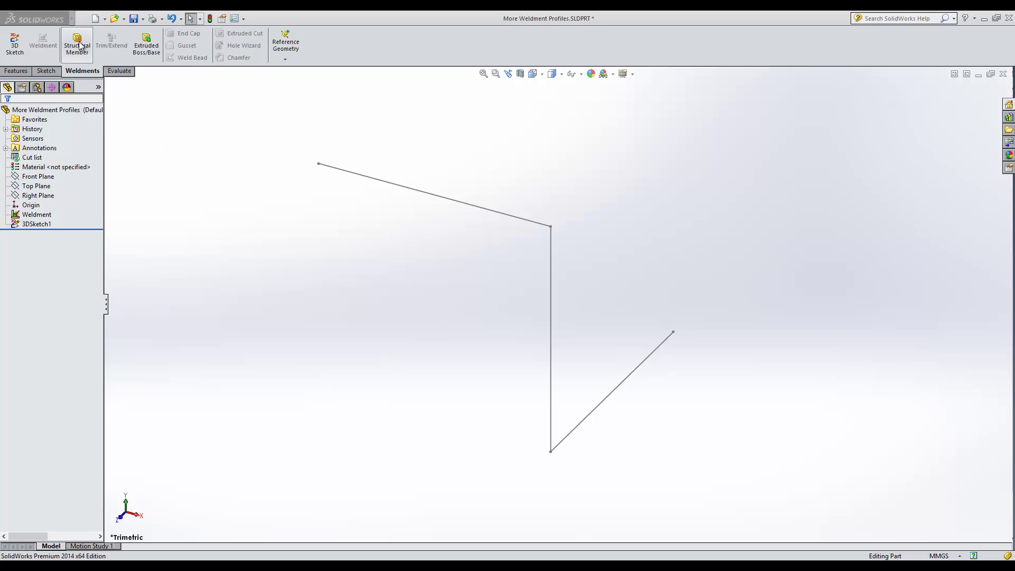
Step: Try an iso square tube 80 x 80 x 5 structural member along the three 3D sketch lines, then cancel it
click(77, 43)
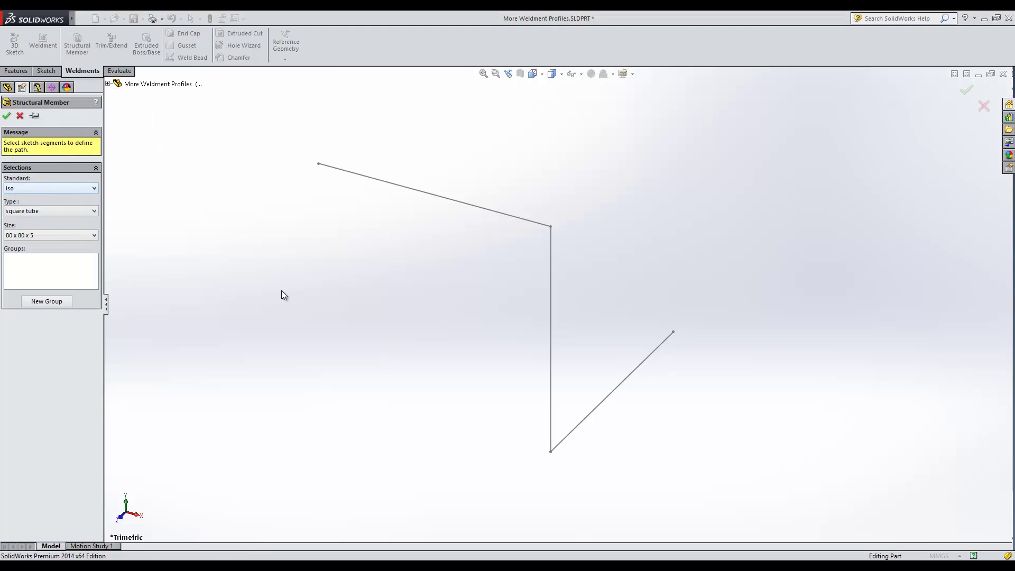
click(640, 367)
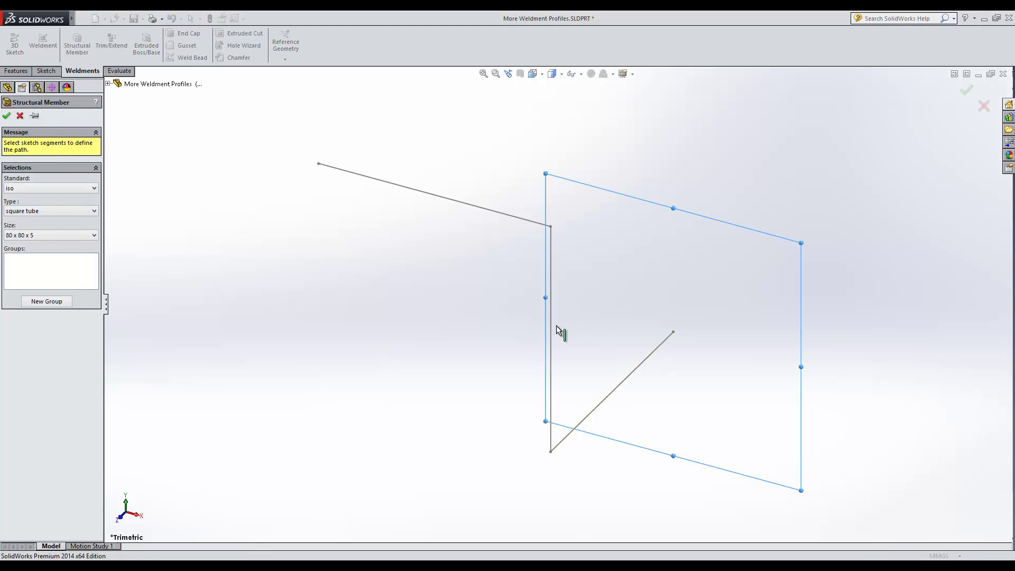
click(532, 226)
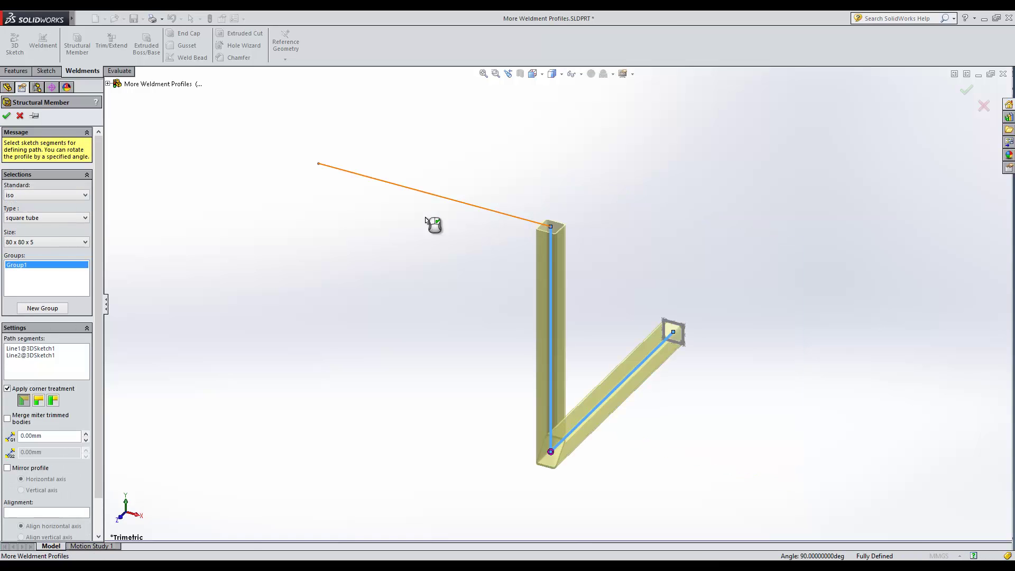
click(351, 222)
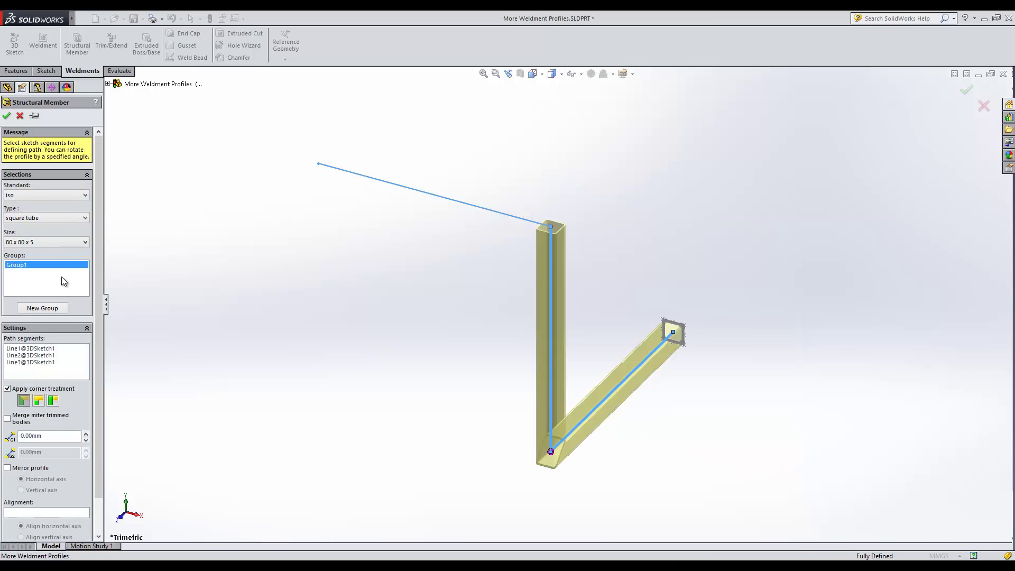
click(22, 118)
click(20, 116)
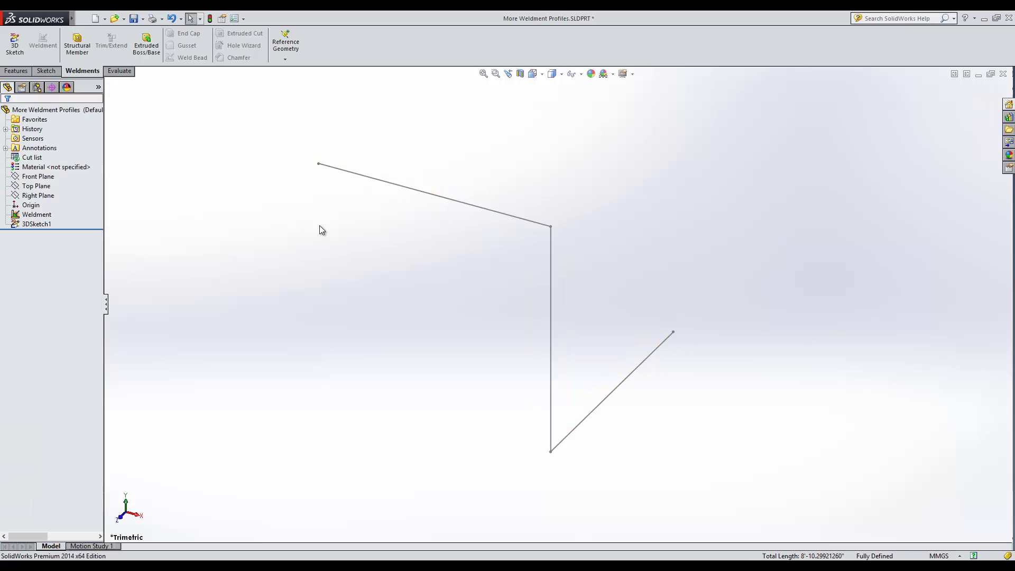
Step: Download the BSI weldment profiles ZIP from the Design Library's SolidWorks Content to the Desktop
click(1008, 118)
click(859, 140)
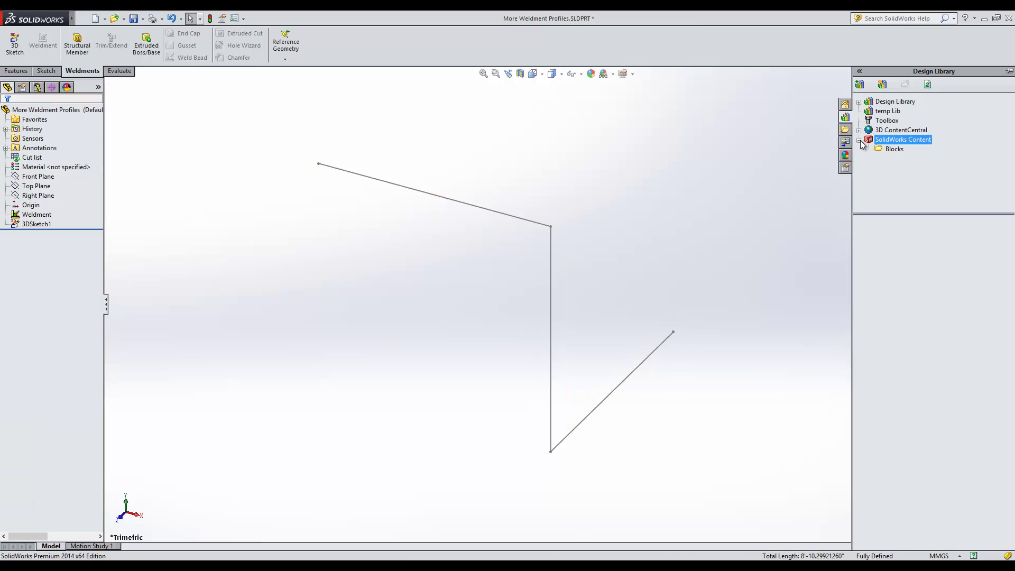
click(900, 177)
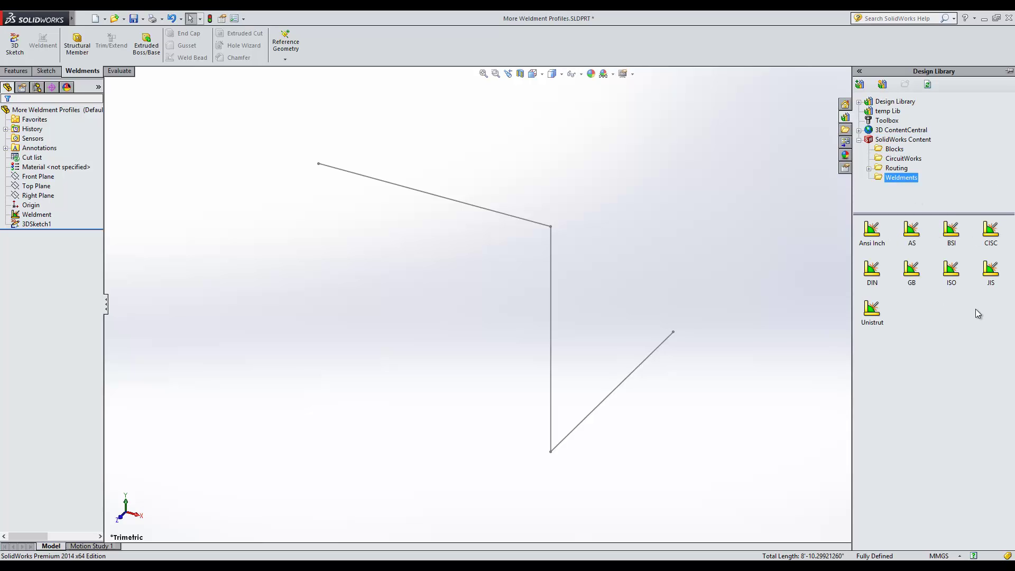
ctrl+click(954, 235)
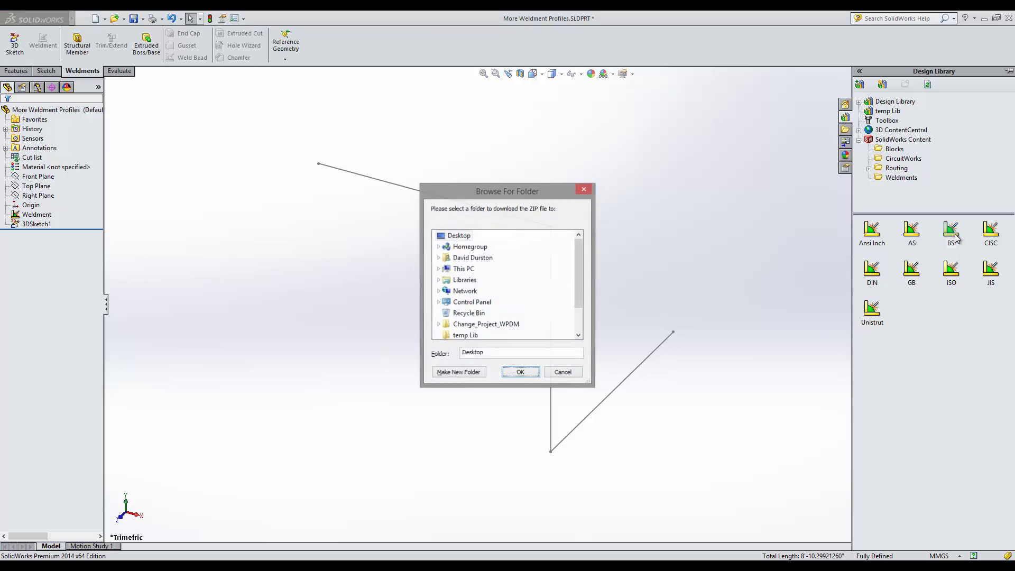
click(519, 373)
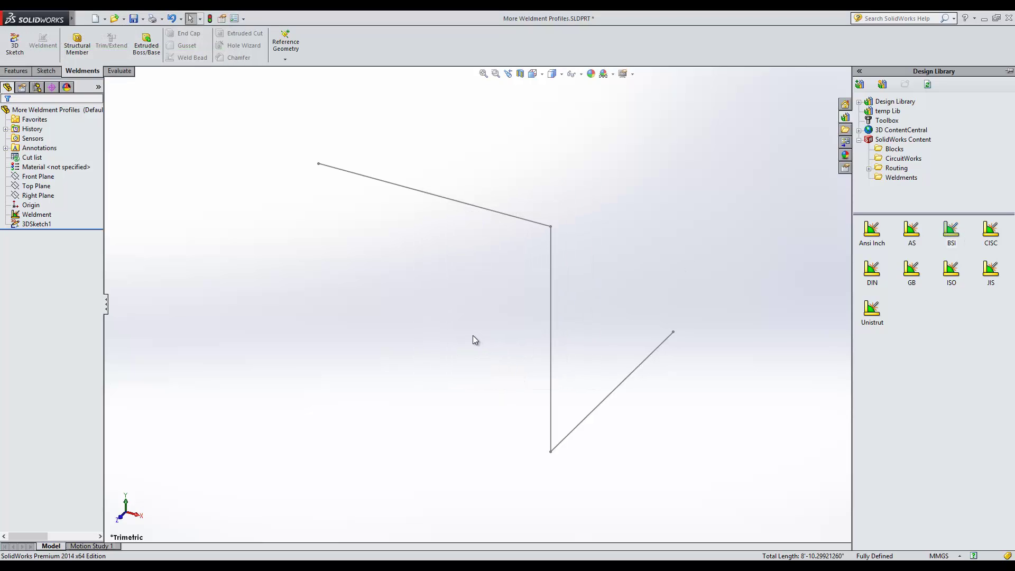
Step: Check the Weldment Profiles folder path in the system's File Locations options, leaving the settings as they are
click(235, 20)
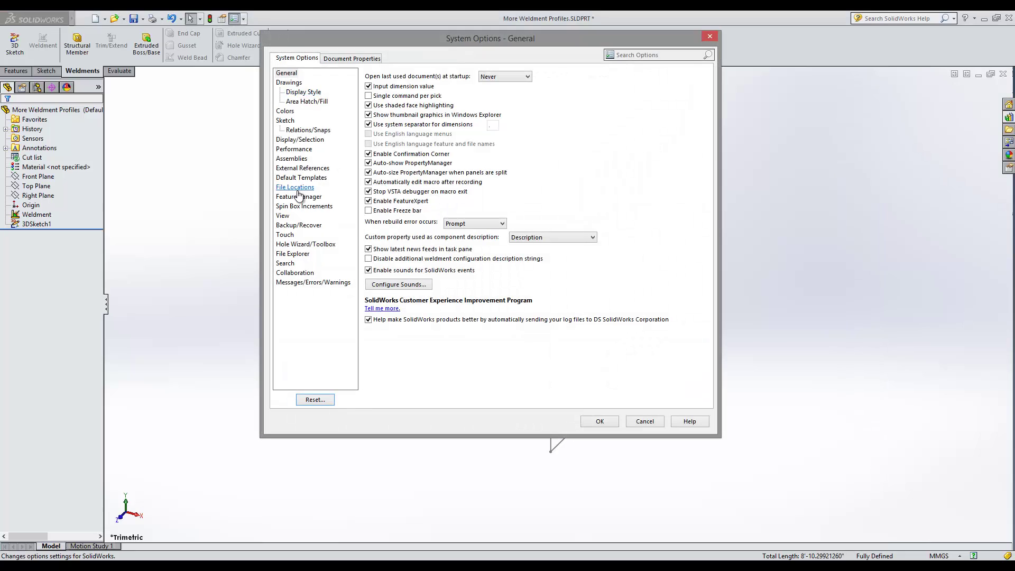
click(284, 189)
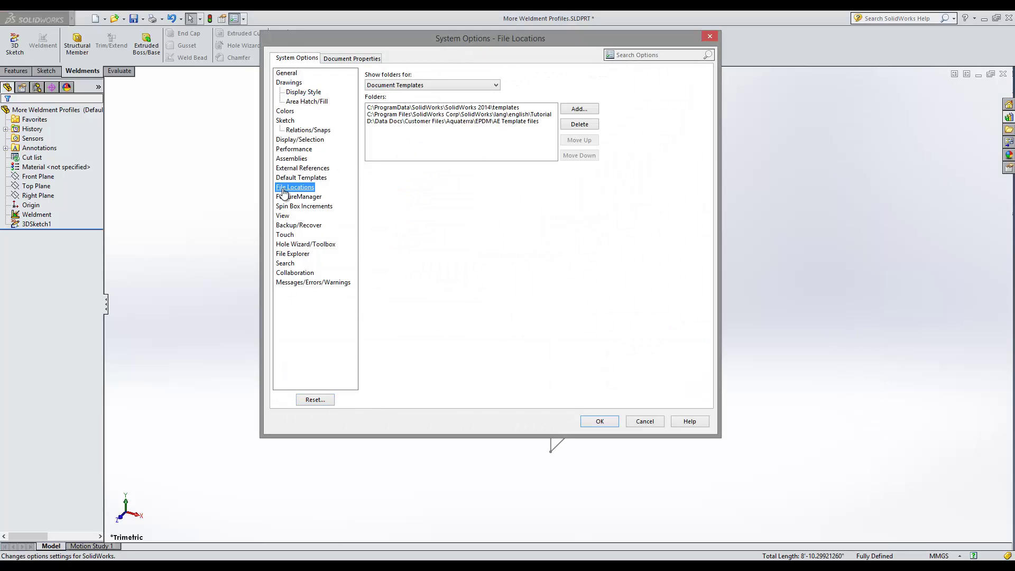
click(452, 84)
scroll(439, 277, down, 5)
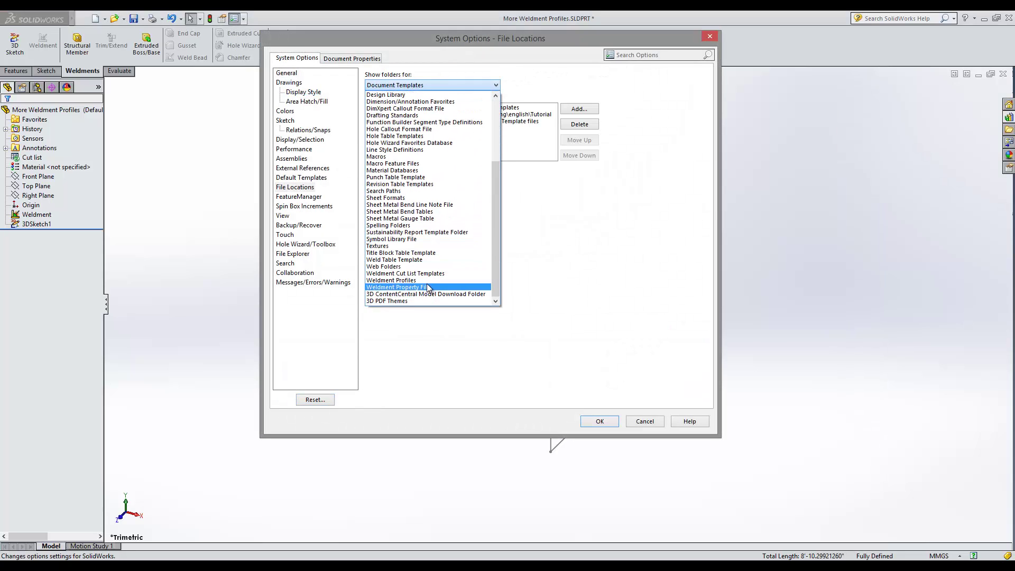
click(439, 288)
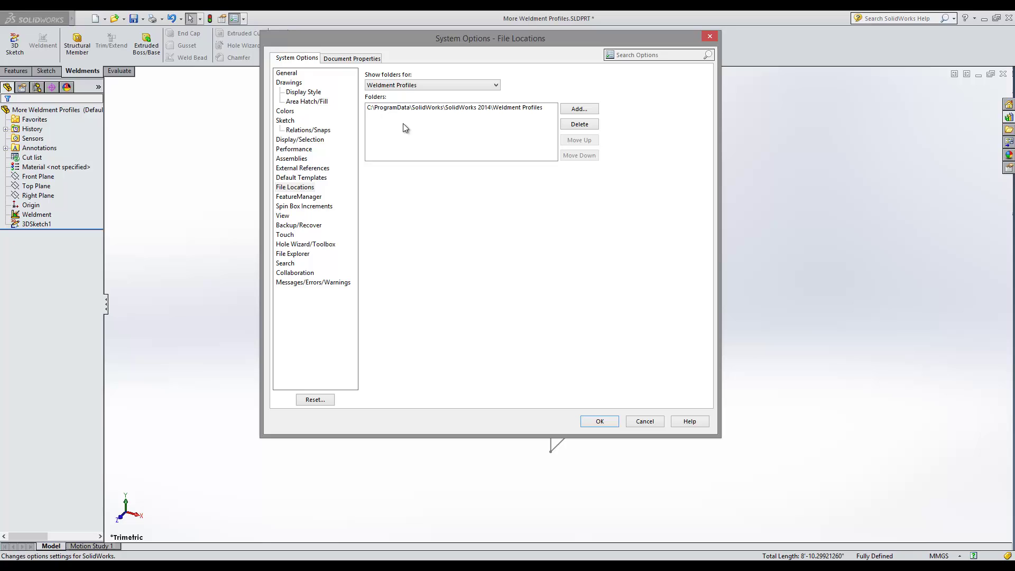
click(632, 421)
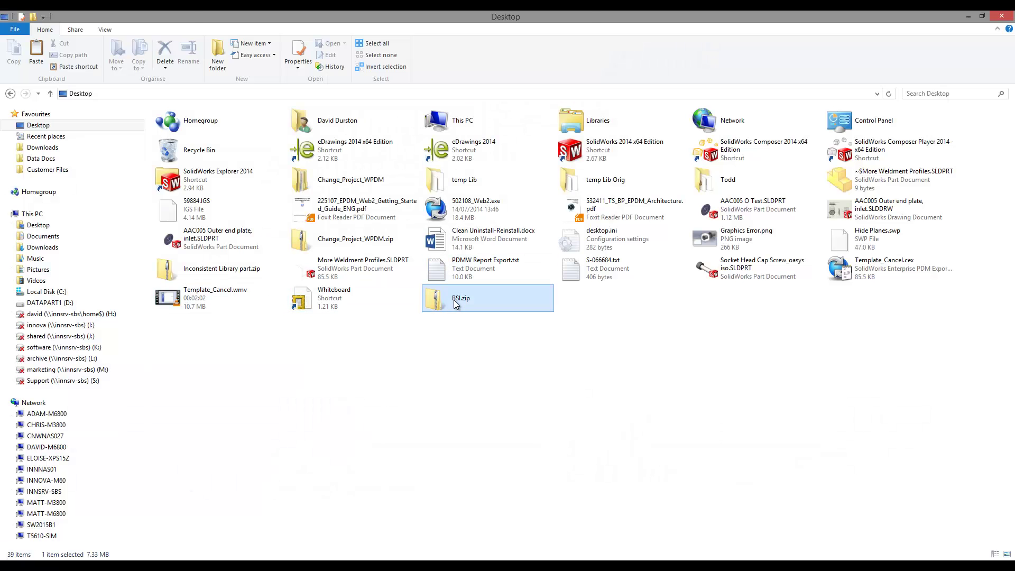
Step: Extract BSI.zip from the Desktop into C:\ProgramData\SolidWorks\SolidWorks 2014\Weldment Profiles
right_click(453, 302)
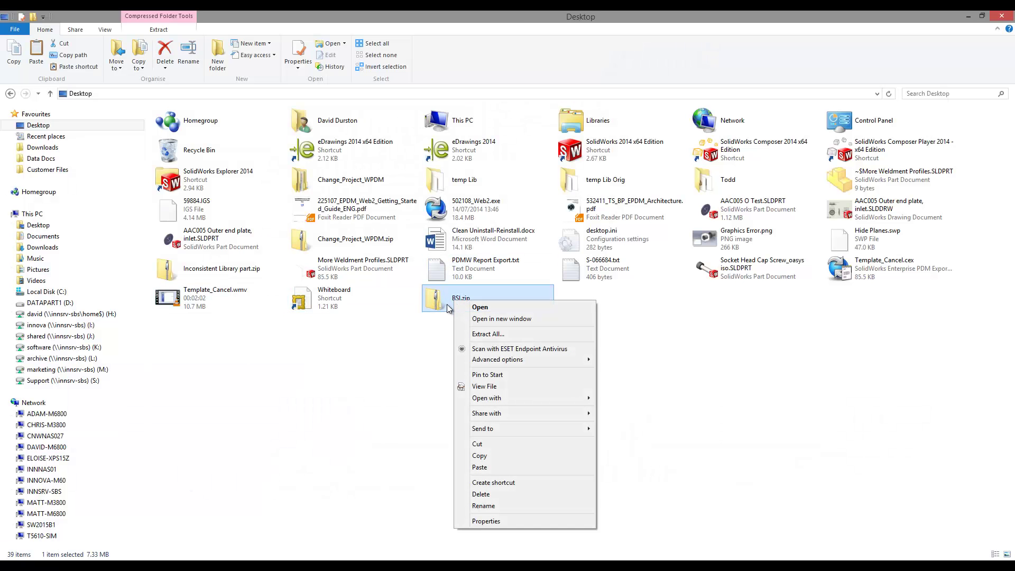
click(490, 334)
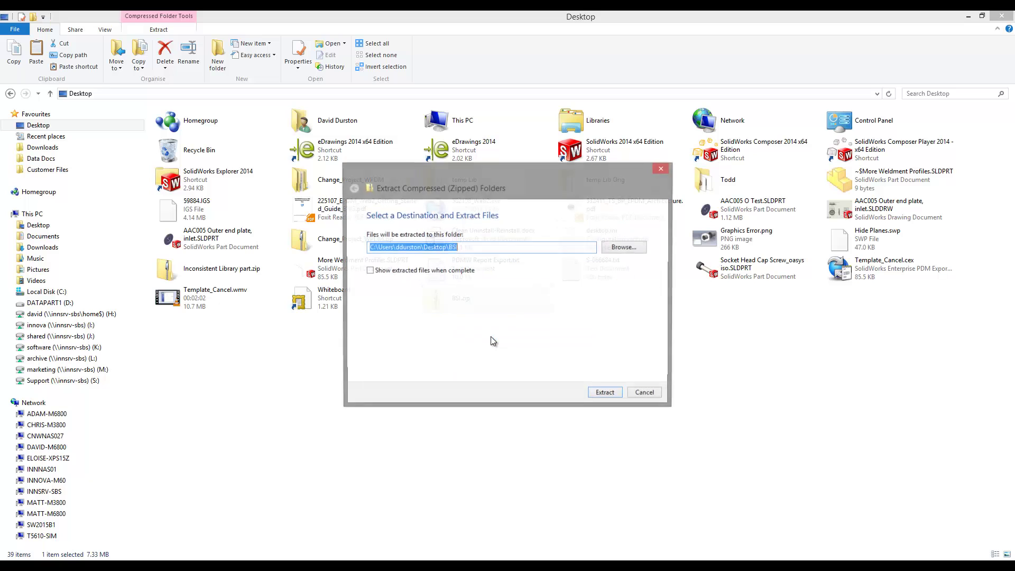
click(624, 247)
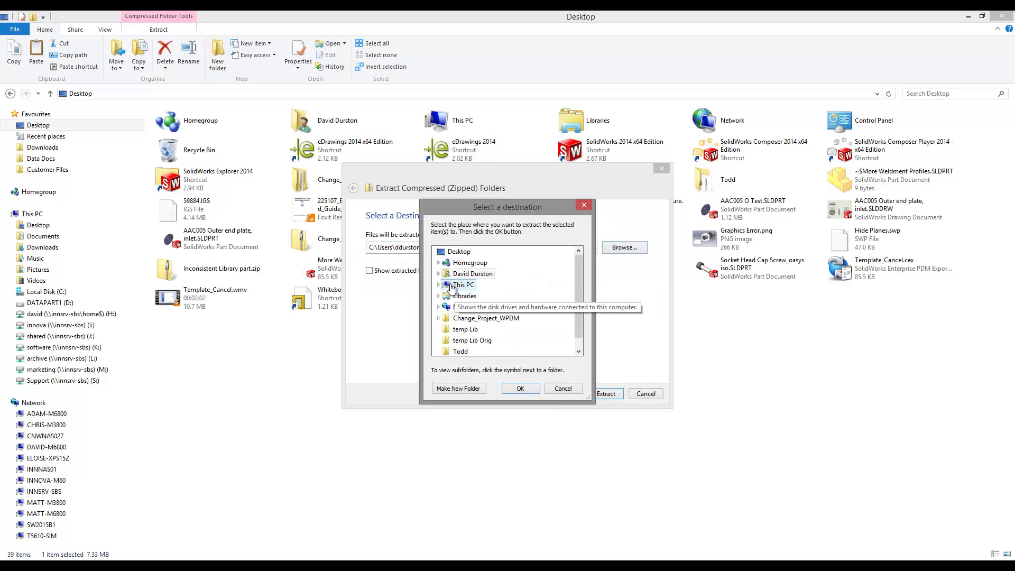
click(439, 285)
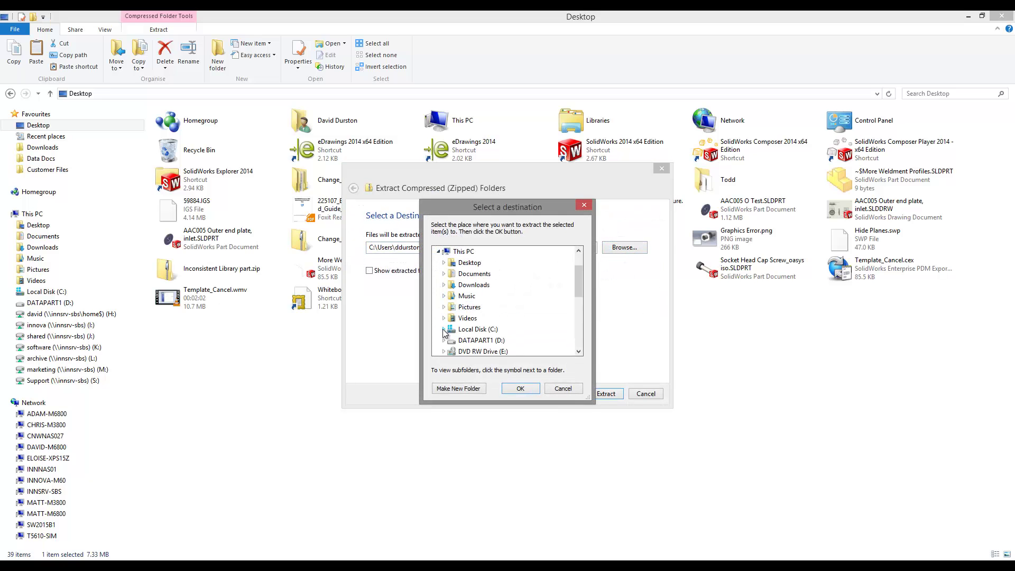
click(449, 329)
scroll(453, 332, down, 2)
double_click(459, 307)
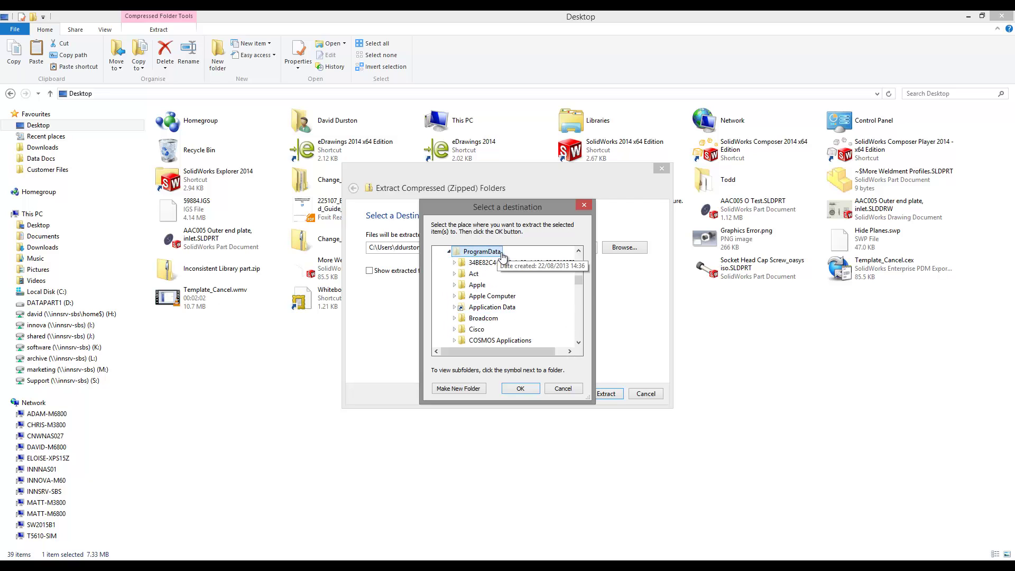
scroll(476, 302, down, 5)
double_click(485, 286)
double_click(485, 303)
scroll(502, 340, down, 1)
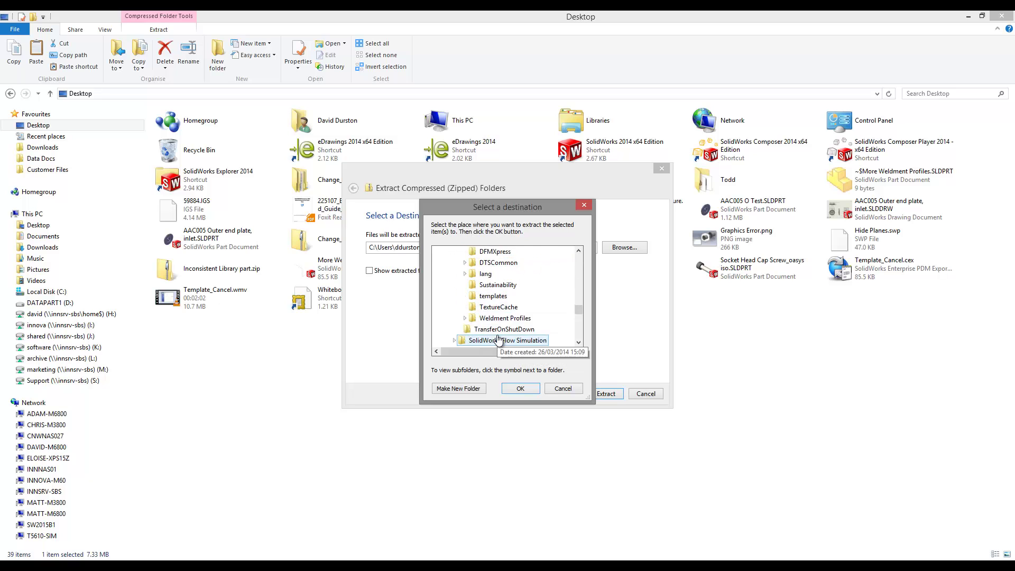
double_click(505, 340)
click(520, 388)
click(617, 395)
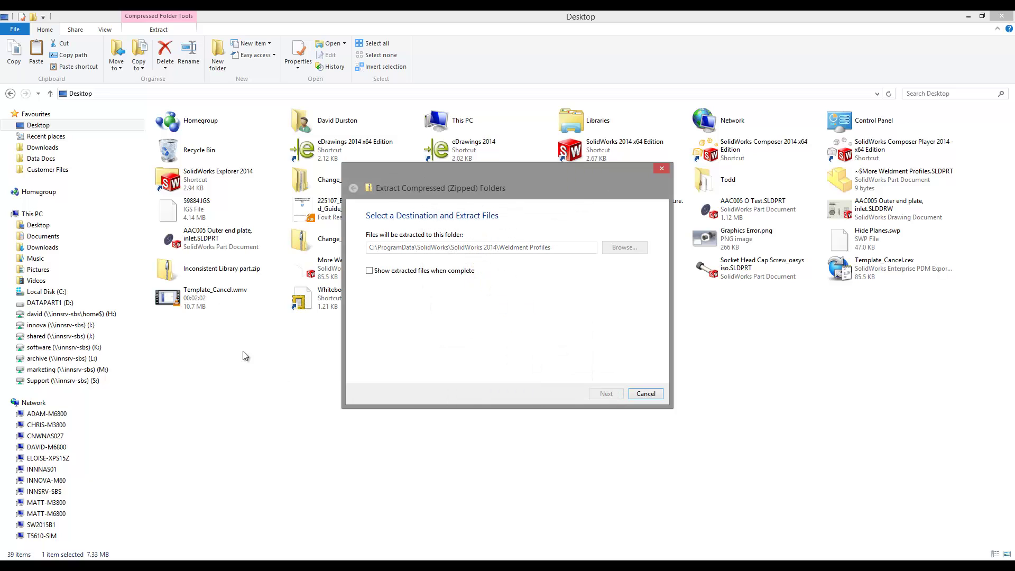
Step: Browse to C:\ProgramData\SolidWorks\SolidWorks 2014\Weldment Profiles and inspect the contents of the extracted BSI folder
click(46, 293)
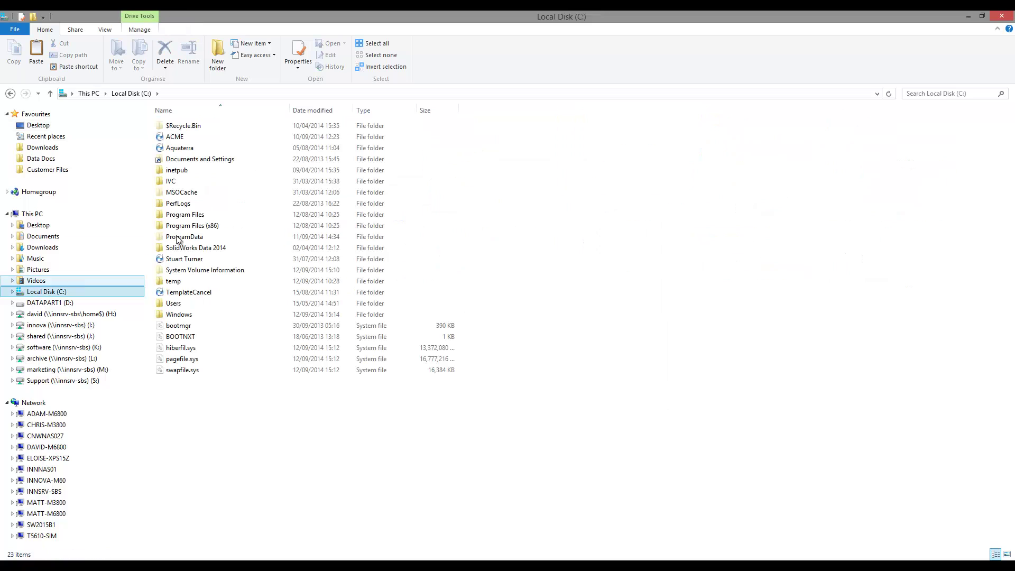
click(189, 237)
double_click(189, 237)
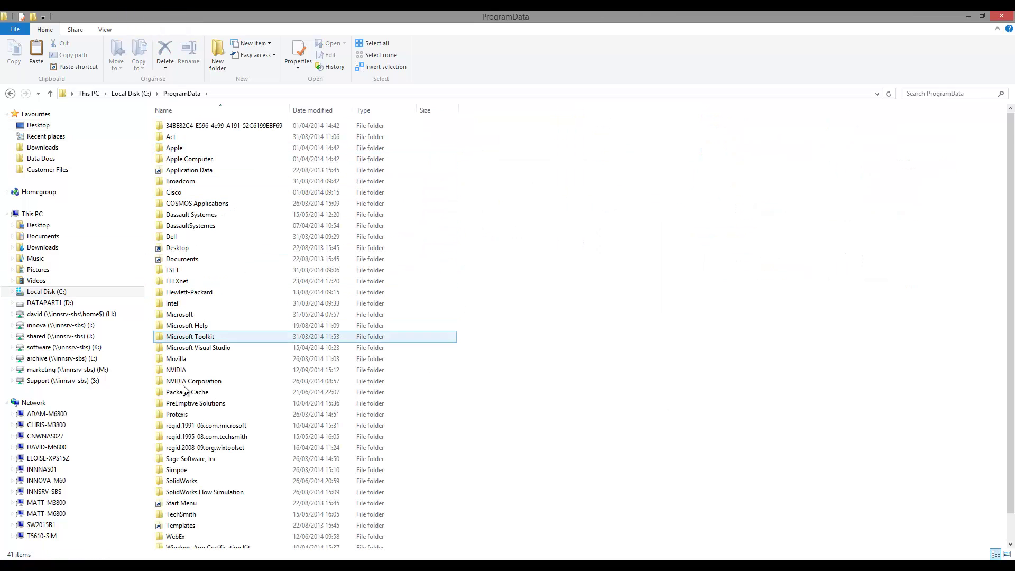
scroll(188, 476, down, 1)
double_click(184, 454)
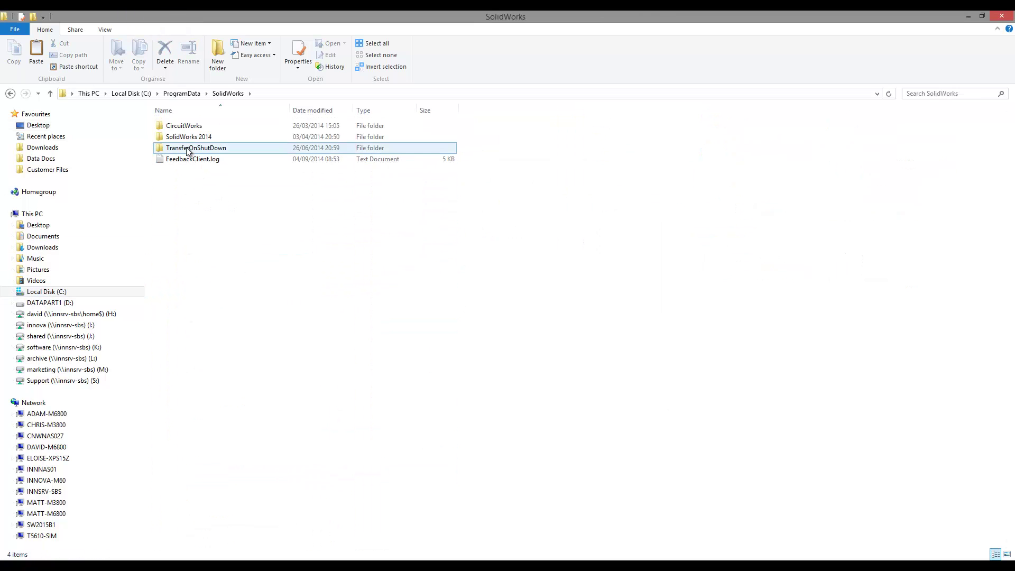
double_click(186, 139)
double_click(185, 215)
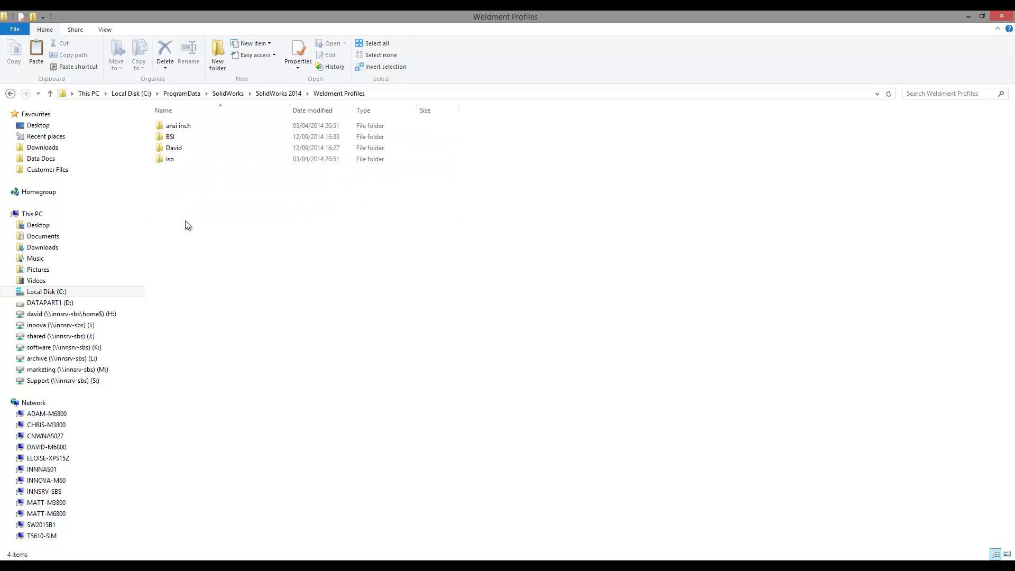
click(169, 138)
double_click(170, 138)
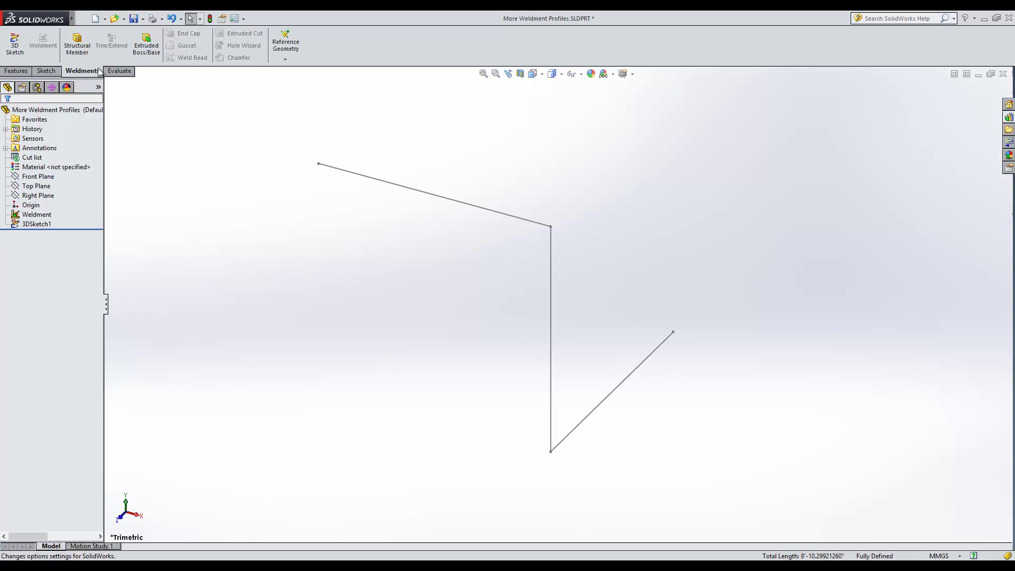
Step: Switch to SolidWorks and configure a structural member with standard BSI, type UB Beam and size UB305x165x46
click(78, 47)
click(47, 188)
click(50, 205)
click(49, 210)
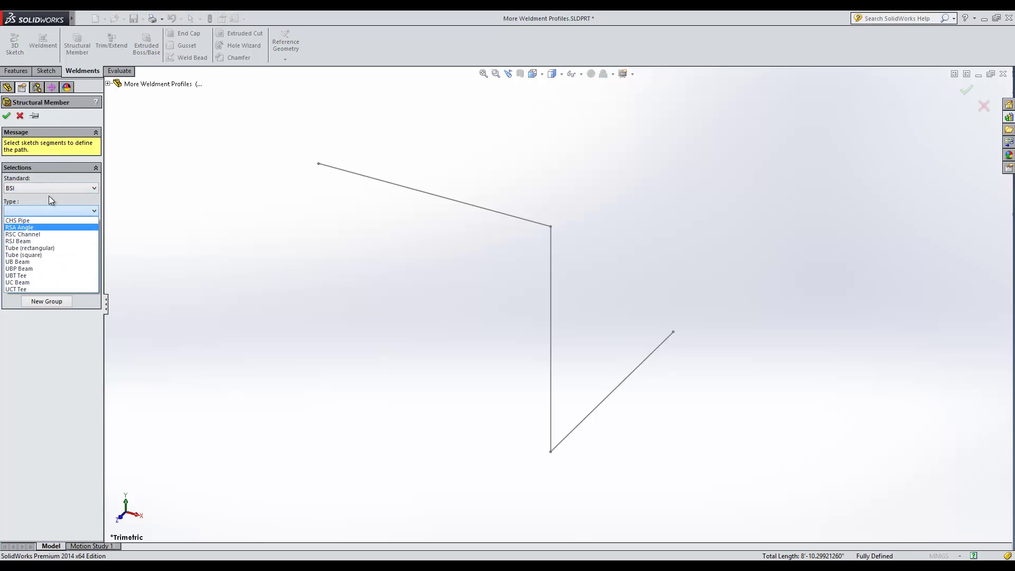
click(51, 261)
click(51, 235)
click(25, 347)
Step: Preview the UB beam along all three sketch lines, review the available sizes and cancel the structural member
click(626, 378)
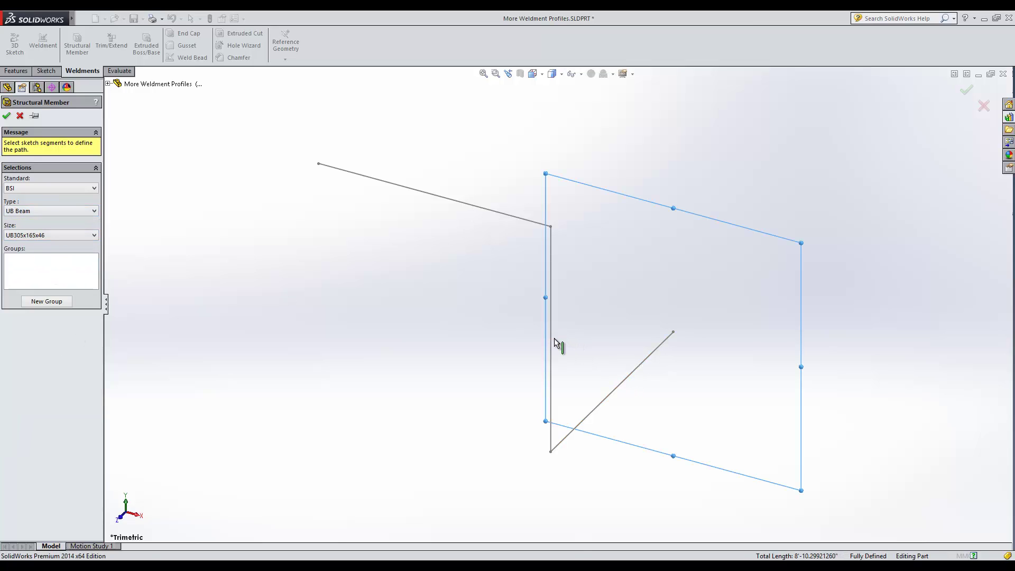
click(551, 343)
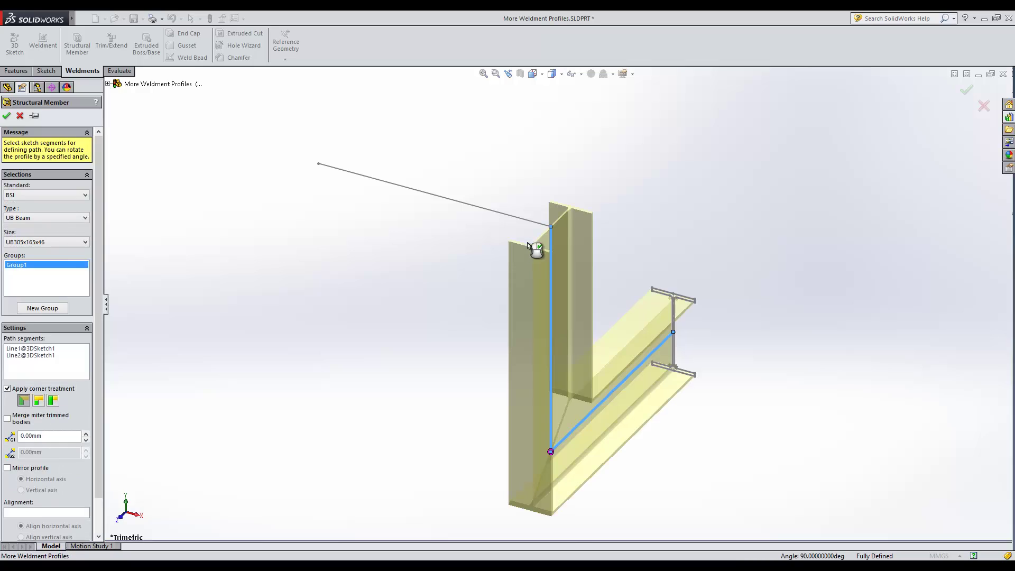
click(525, 220)
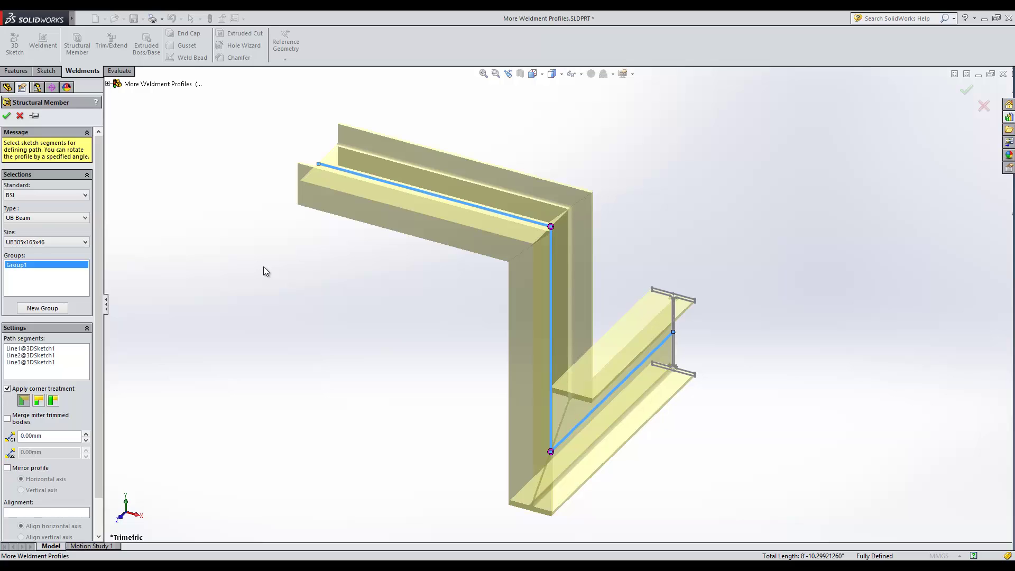
click(69, 244)
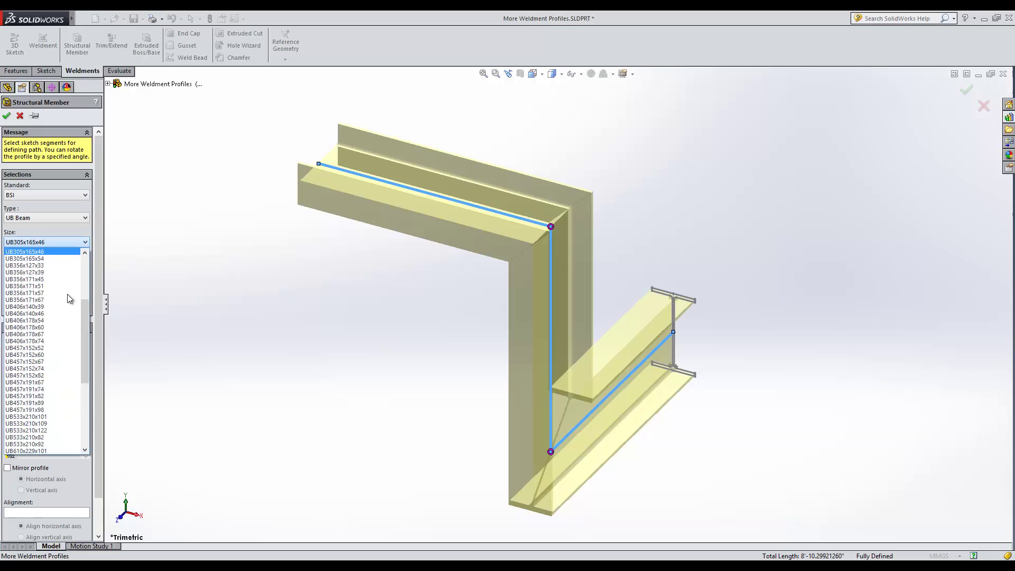
click(229, 351)
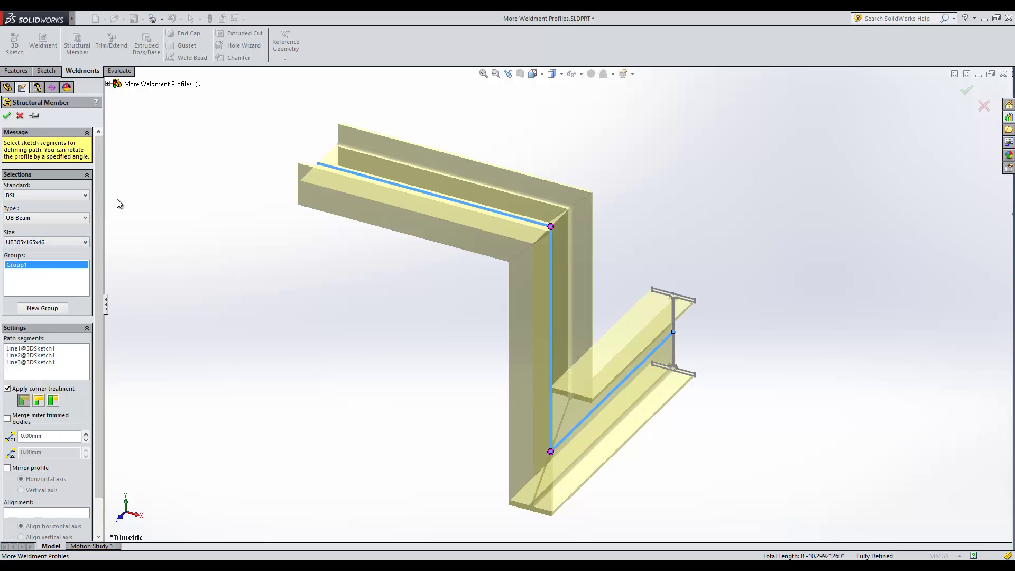
click(20, 116)
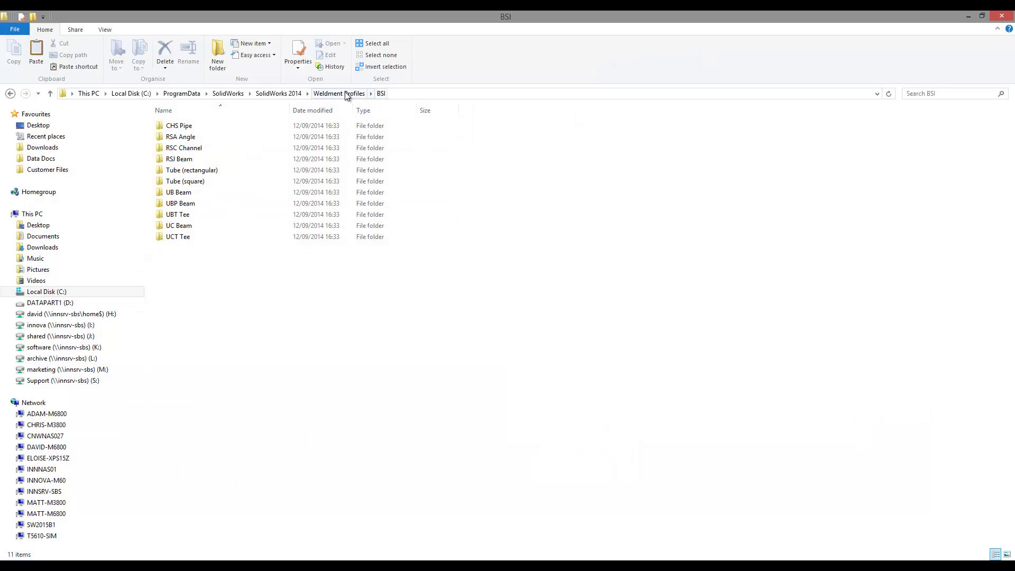
Step: In File Explorer, return to the Weldment Profiles folder and open the custom profiles folder beside BSI
click(343, 93)
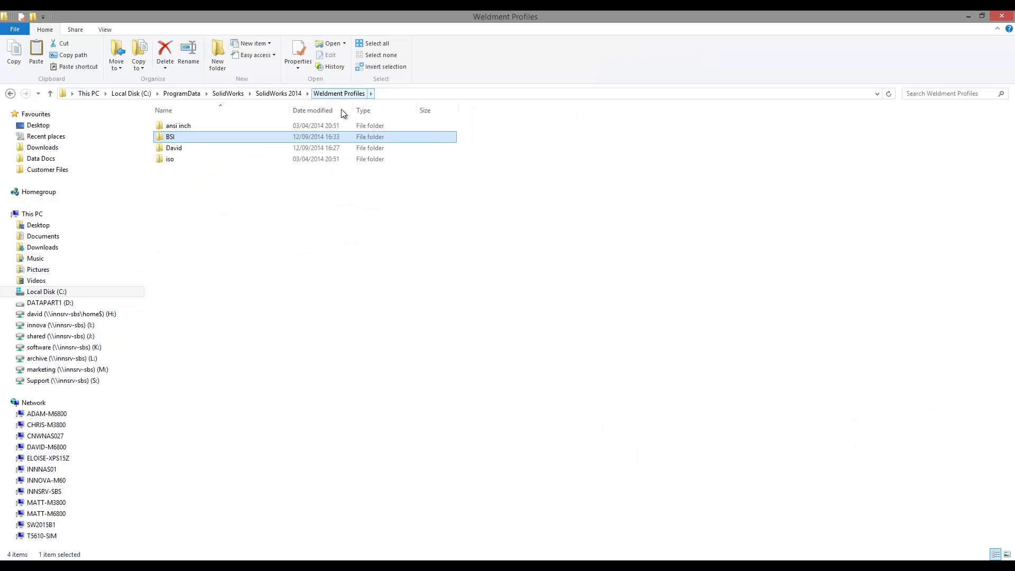
double_click(207, 149)
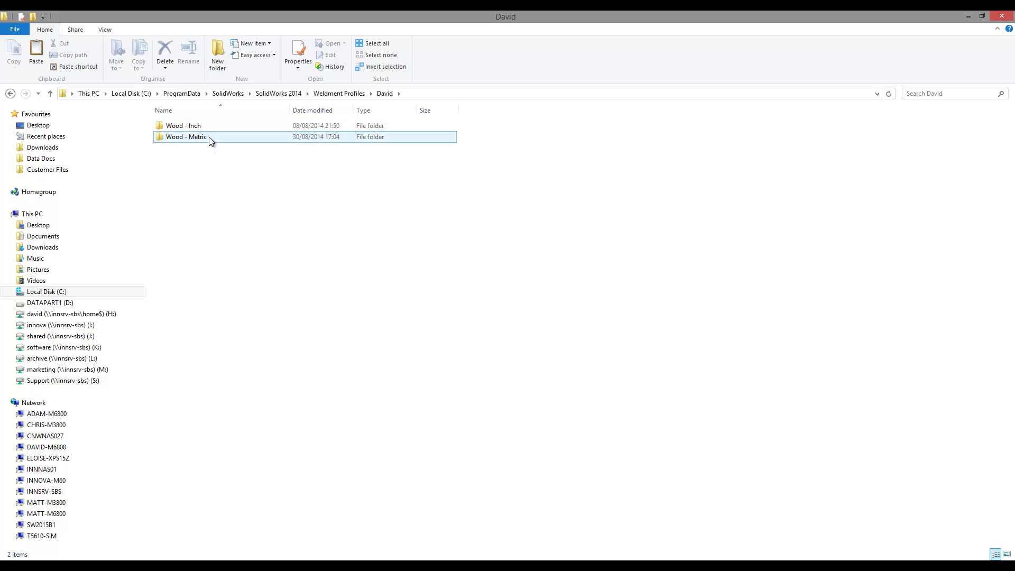
Step: Return to the Weldment Profiles folder, reopen the custom profiles folder and look inside its Wood - Metric subfolder
click(338, 93)
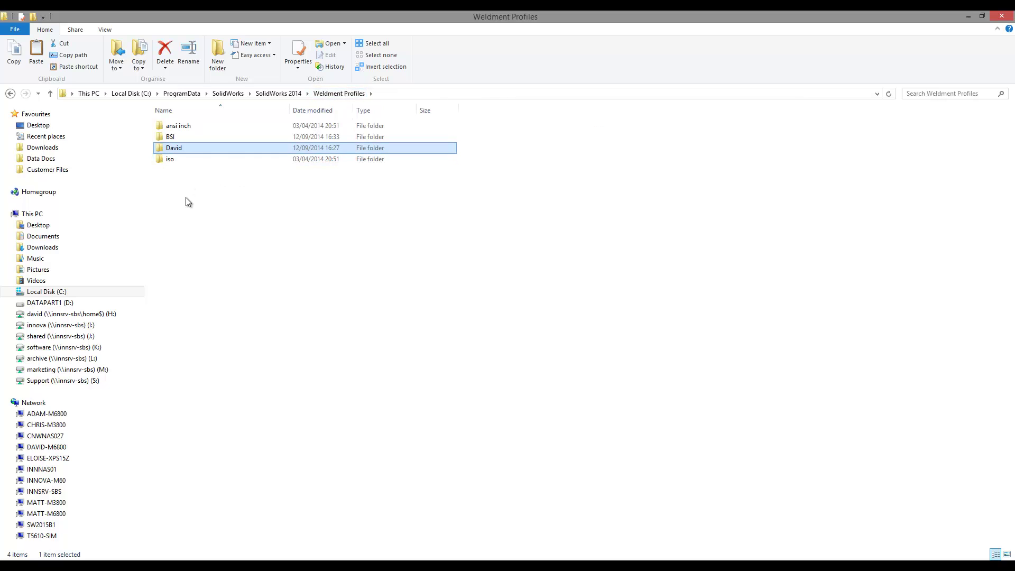
double_click(196, 149)
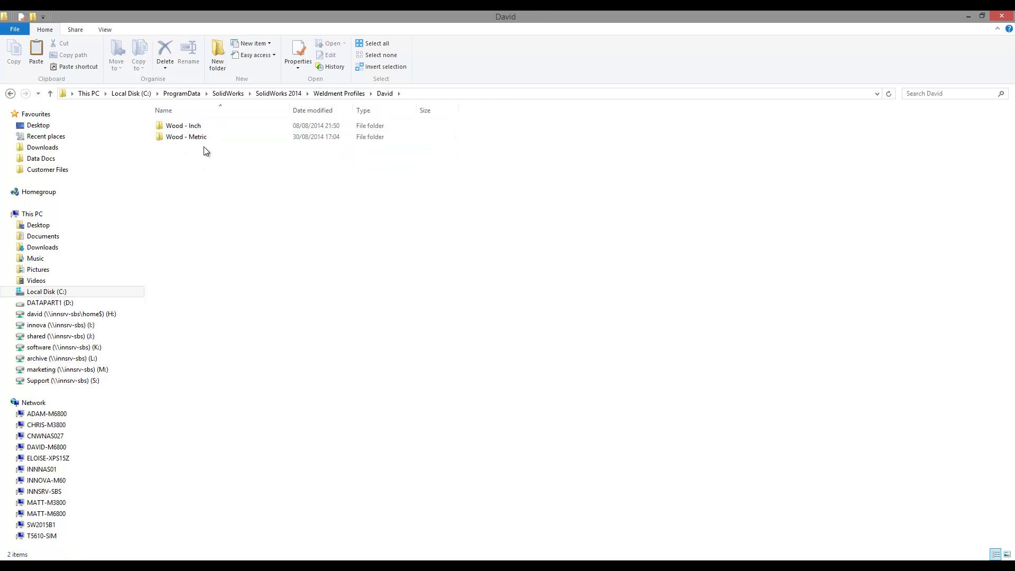
double_click(200, 137)
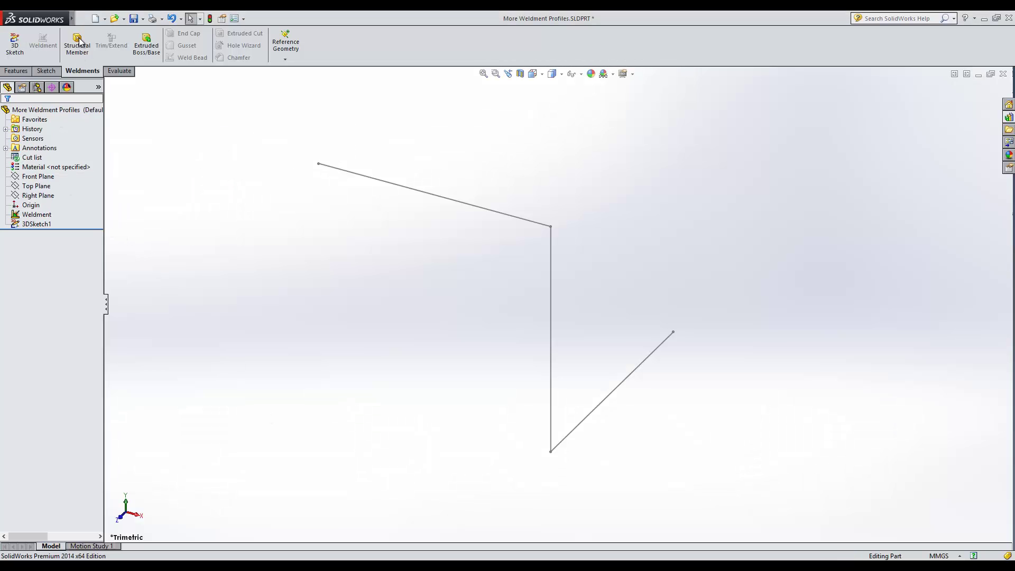
Step: In SolidWorks, start a structural member with the custom folder's standard and type Wood - Inch, and view the available sizes
click(77, 45)
click(35, 189)
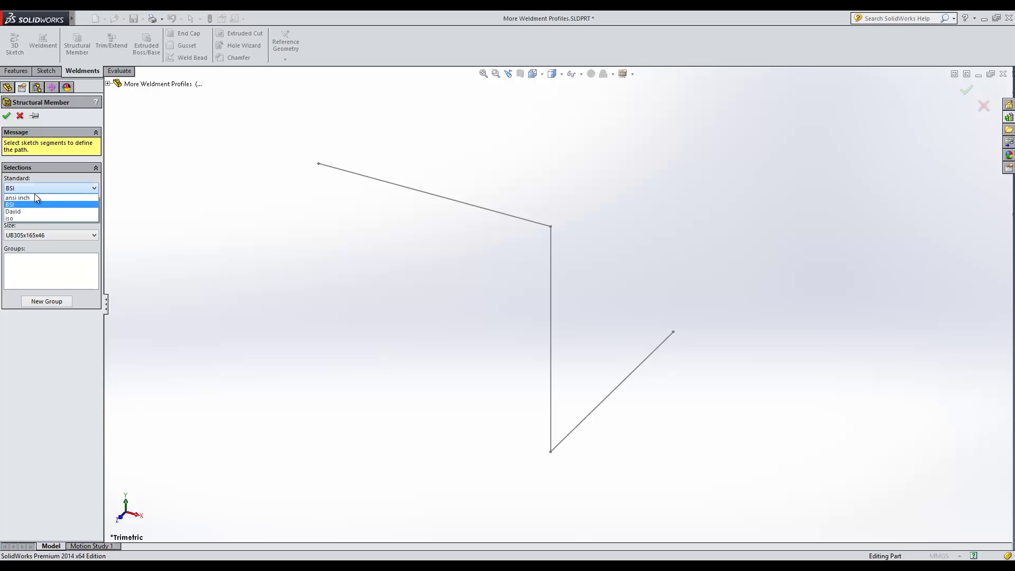
click(33, 213)
click(32, 209)
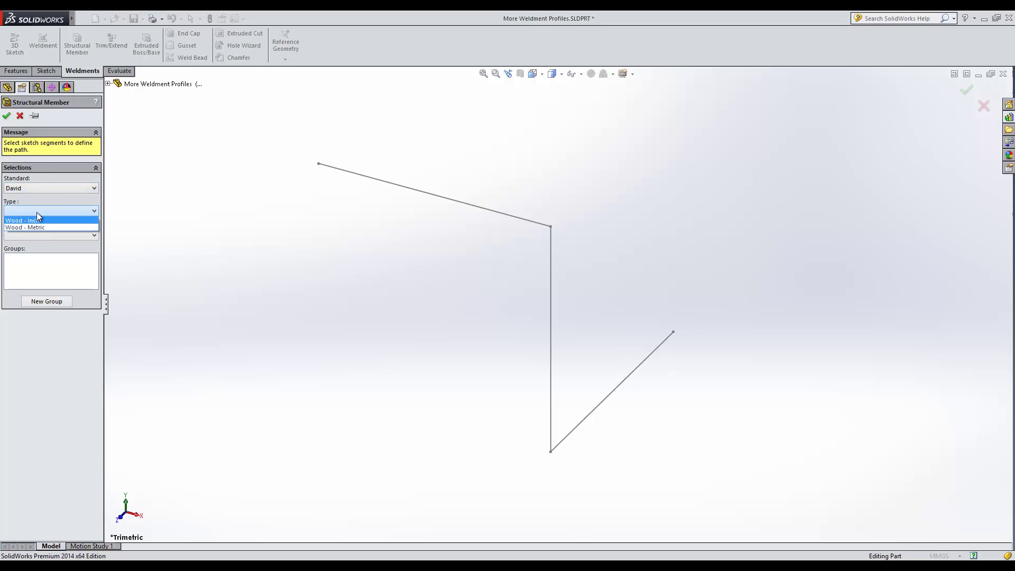
click(45, 224)
click(45, 236)
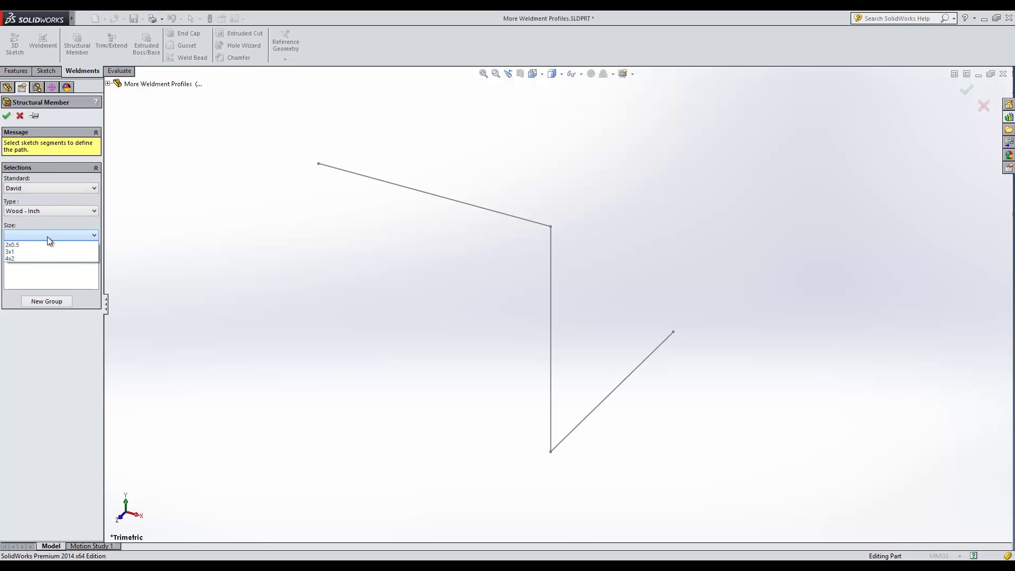
Step: Switch the structural member type to Wood - Metric, check its size options and cancel the structural member
click(46, 209)
click(46, 211)
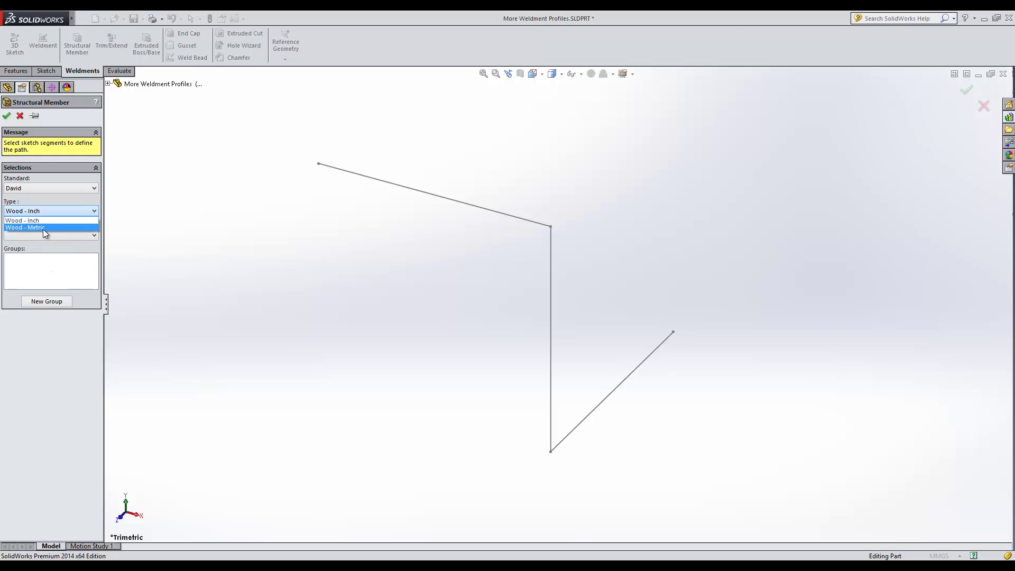
click(43, 228)
click(43, 235)
click(40, 243)
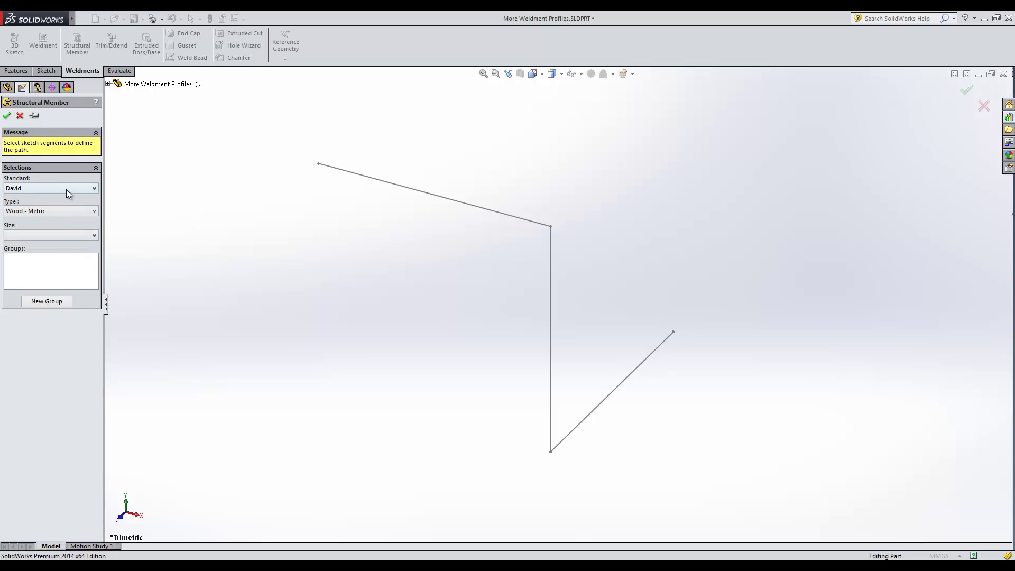
click(19, 115)
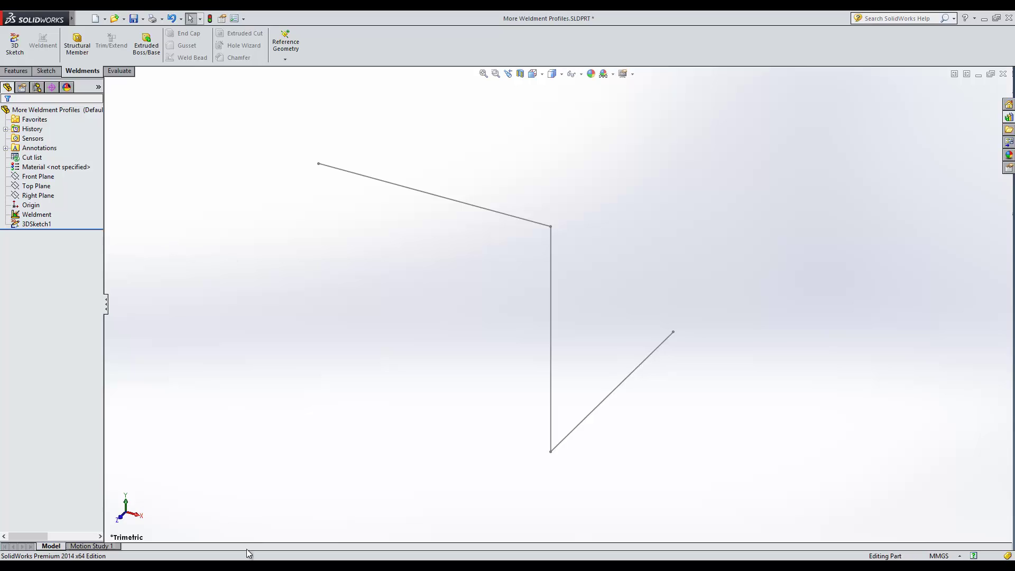
Step: Switch to File Explorer and copy UB305x127x37.SLDLFP from the UB Beam folder inside BSI
mouse_move(271, 564)
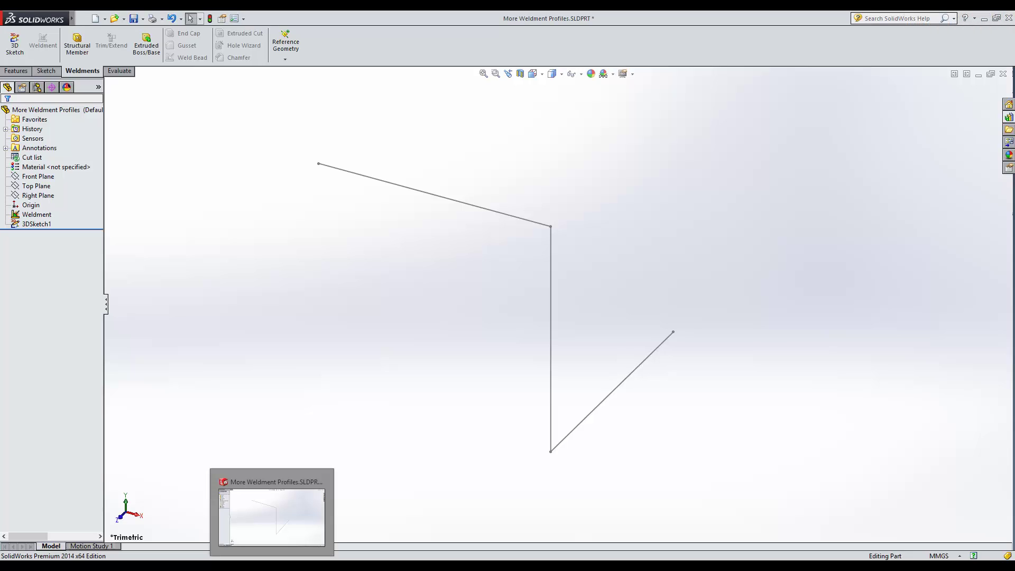
click(76, 515)
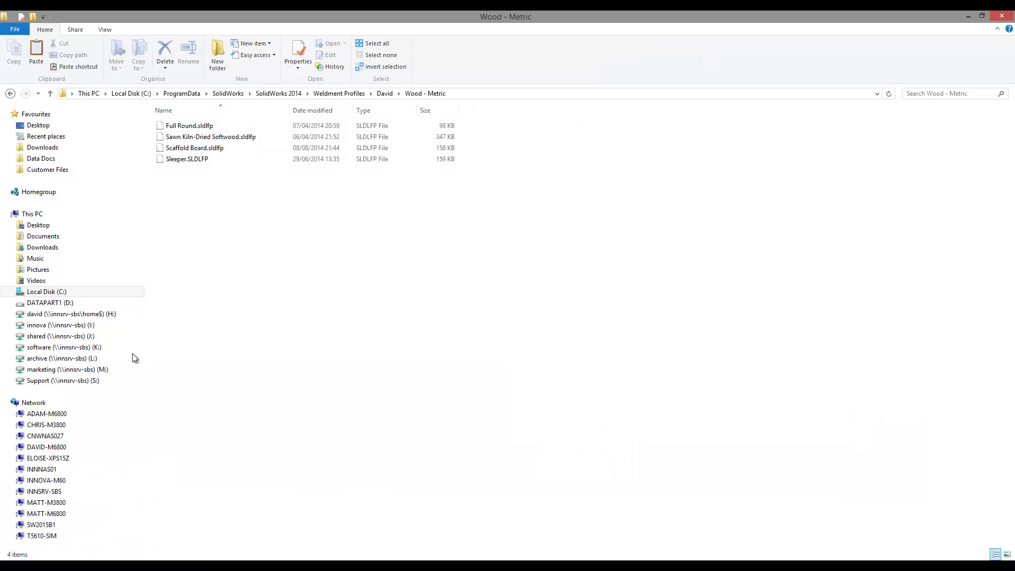
click(347, 94)
click(179, 138)
double_click(178, 137)
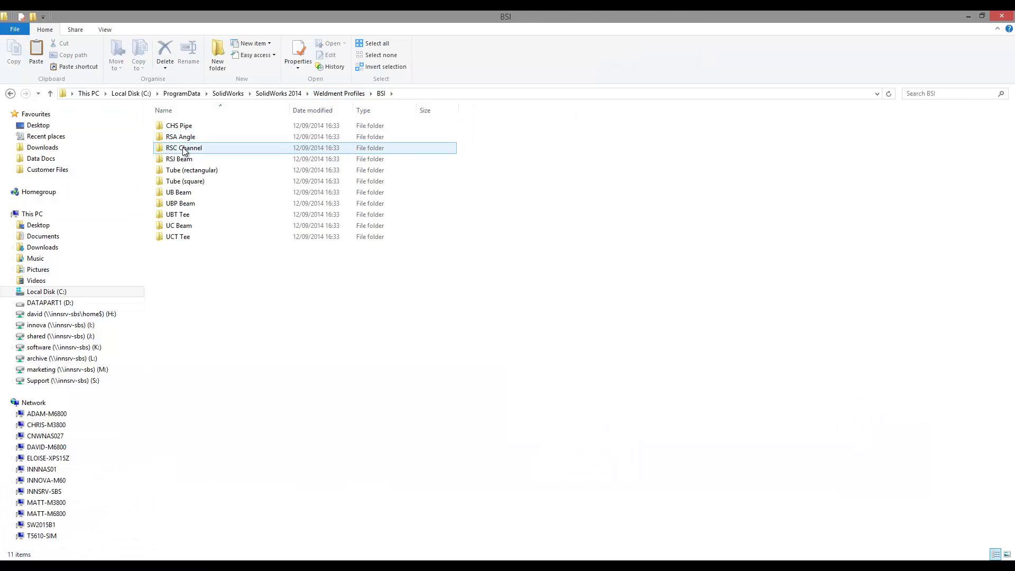
double_click(188, 193)
click(197, 247)
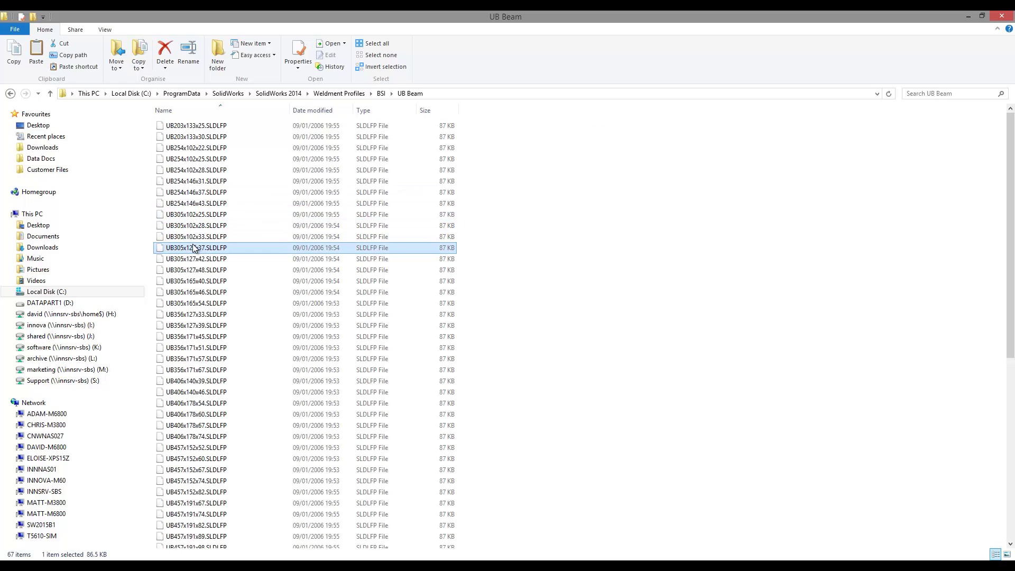
right_click(195, 247)
click(245, 328)
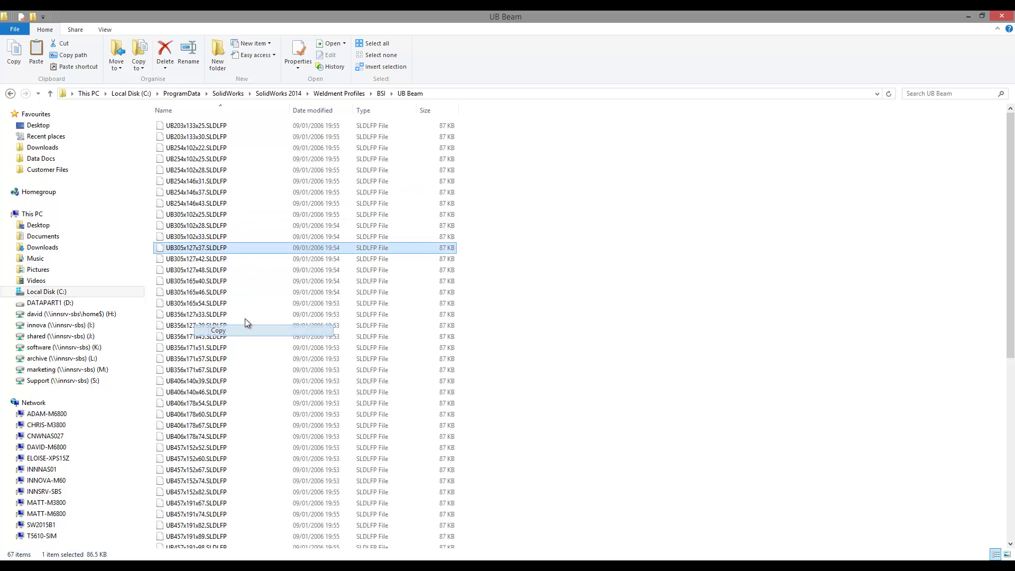
Step: Create a new folder named Metal Beams inside the custom profiles folder
click(371, 93)
click(384, 128)
right_click(200, 180)
mouse_move(256, 297)
click(330, 298)
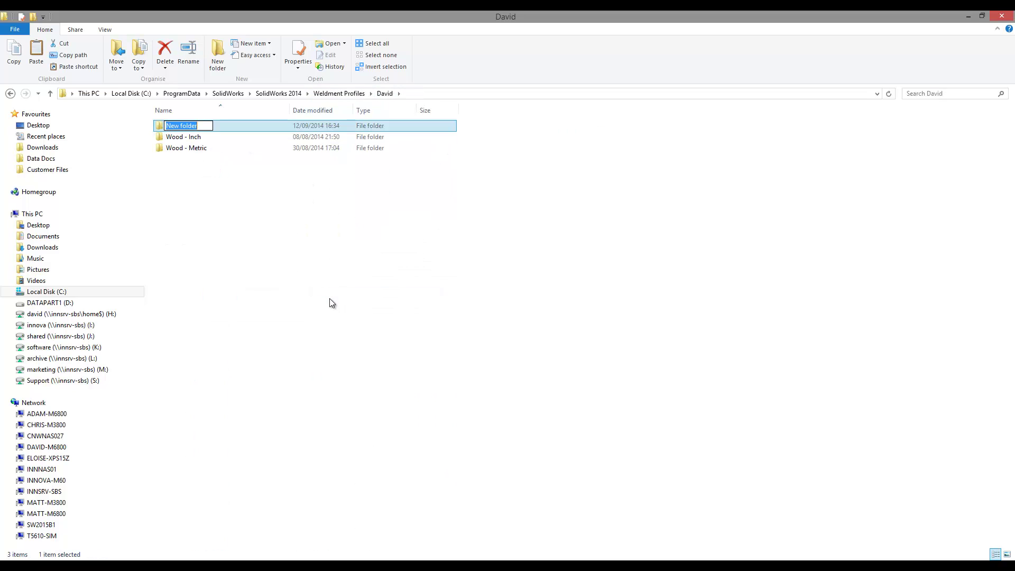
text(Metal Beams)
key(Return)
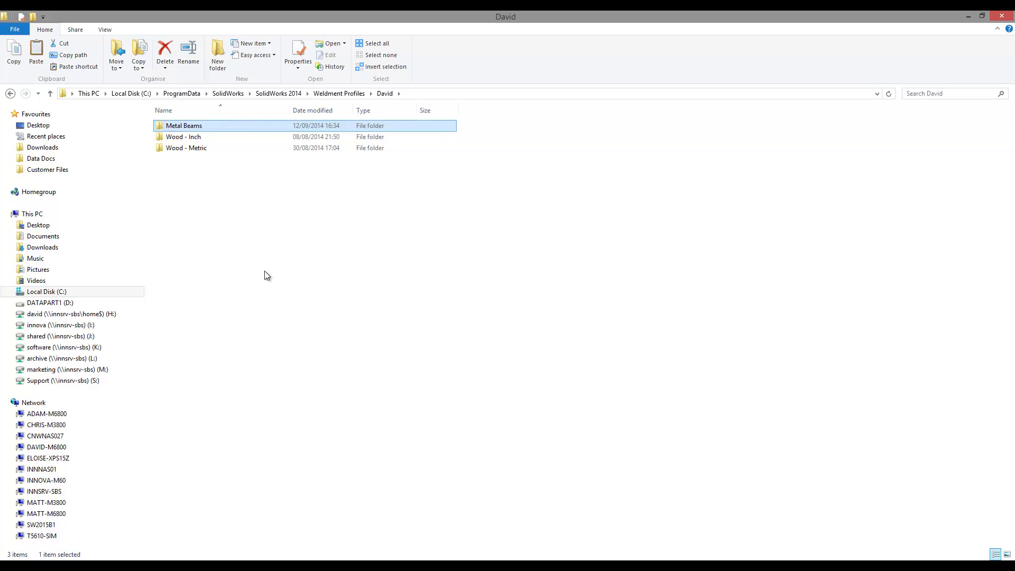
Step: Paste the copied UB305x127x37 profile file into the Metal Beams folder
double_click(201, 131)
right_click(199, 166)
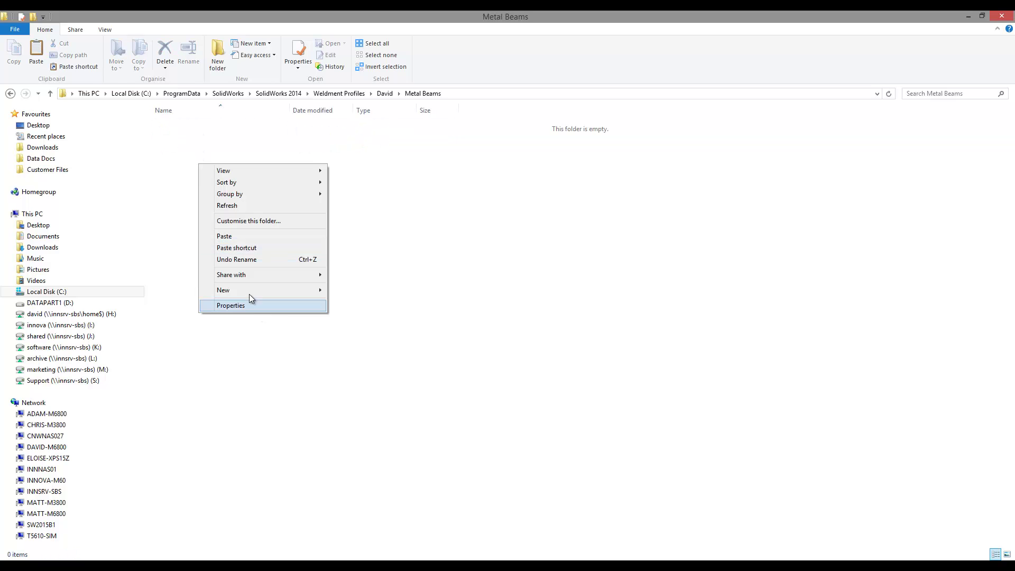
click(247, 237)
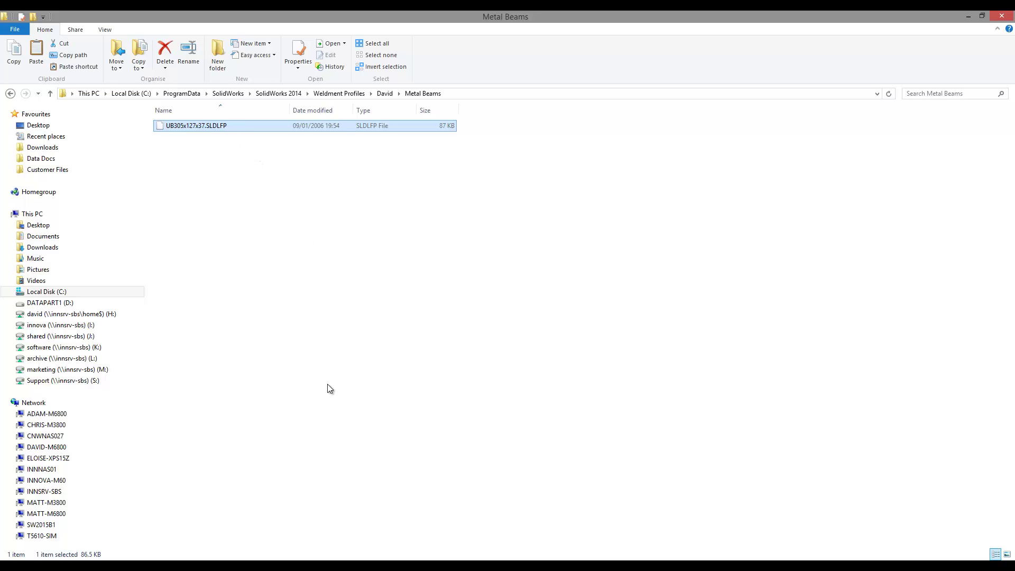
Step: Switch to SolidWorks and open UB305x127x37.SLDLFP from the Metal Beams folder under the custom folder in C:\ProgramData\SolidWorks\SolidWorks 2014\Weldment Profiles
key(alt+Tab)
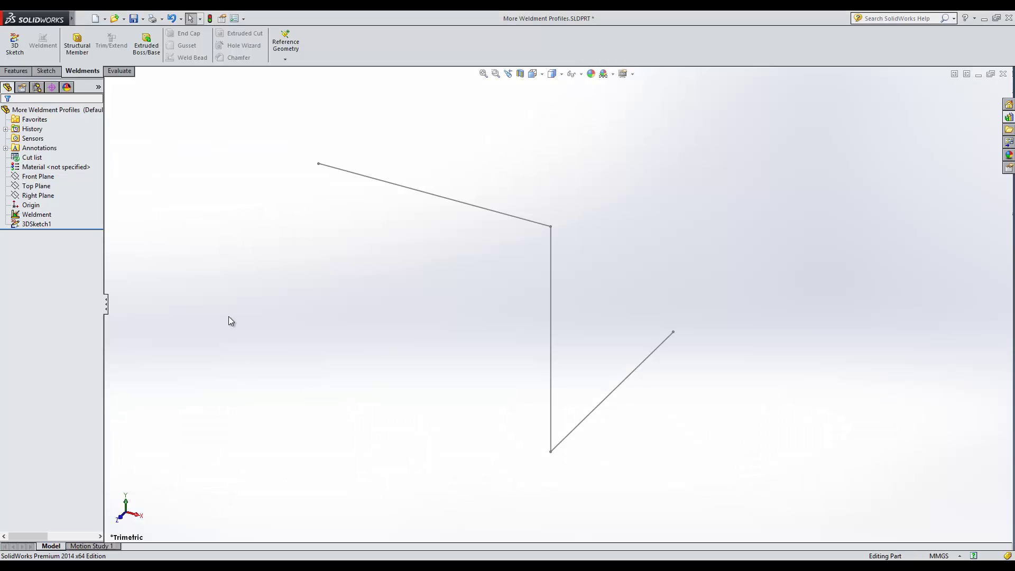
click(115, 19)
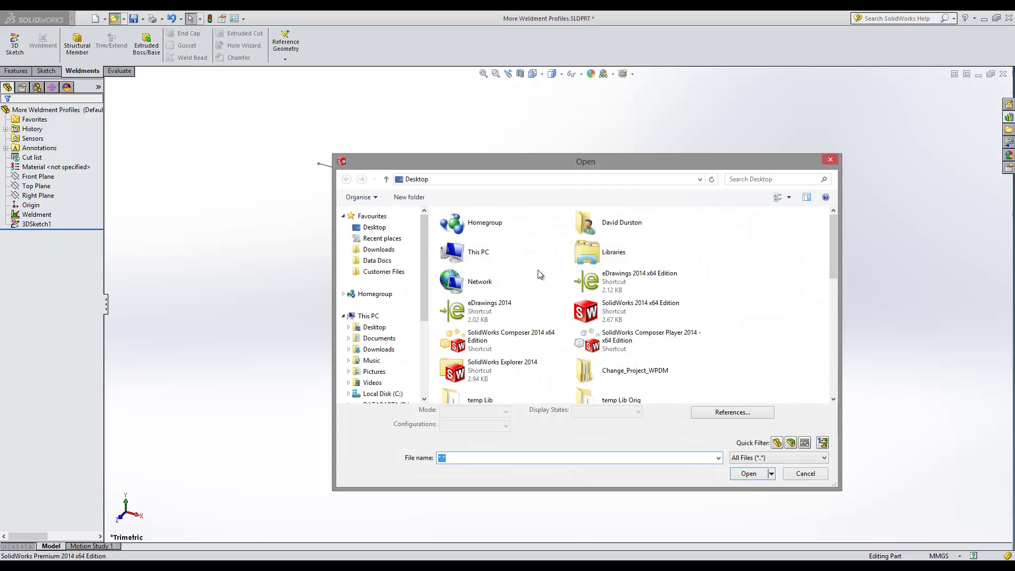
click(388, 394)
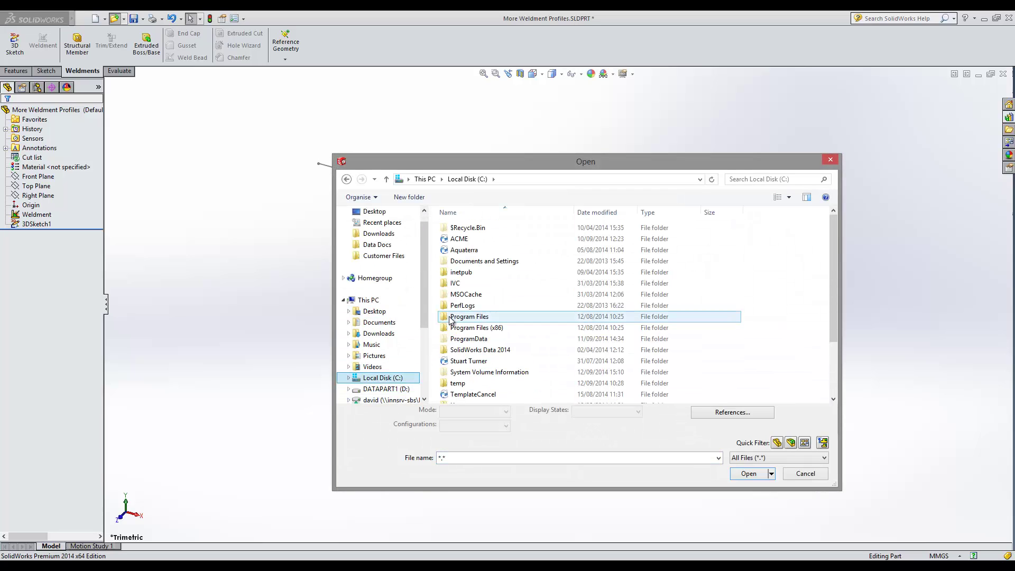
double_click(468, 339)
scroll(482, 344, down, 3)
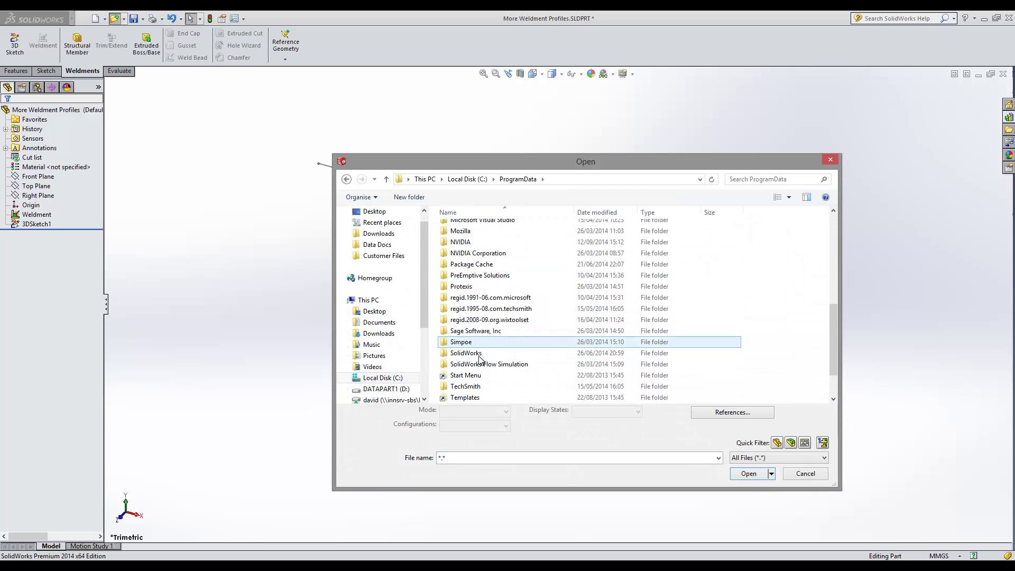
double_click(473, 352)
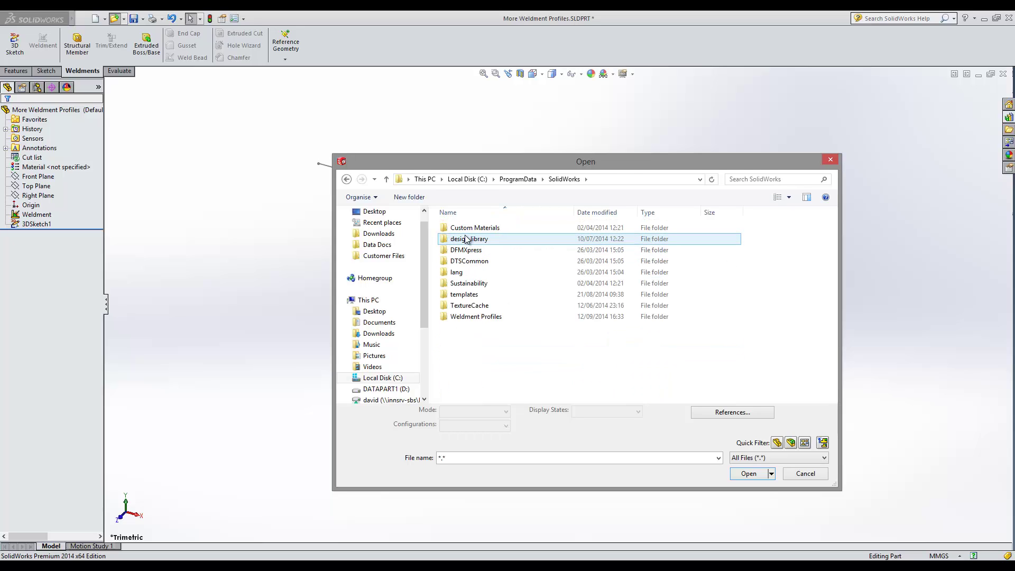
click(473, 320)
double_click(472, 316)
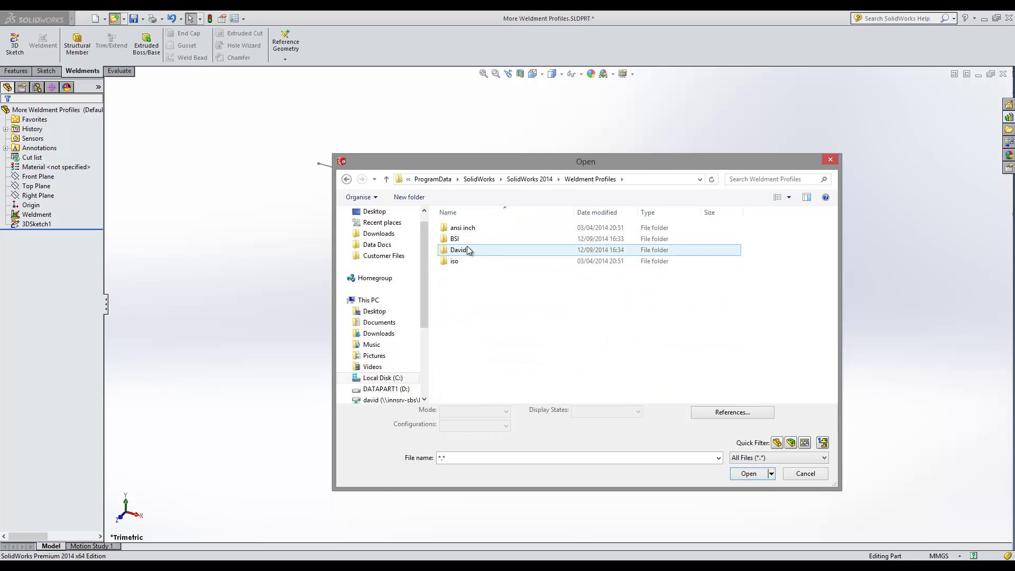
double_click(468, 249)
click(467, 229)
double_click(467, 228)
double_click(468, 229)
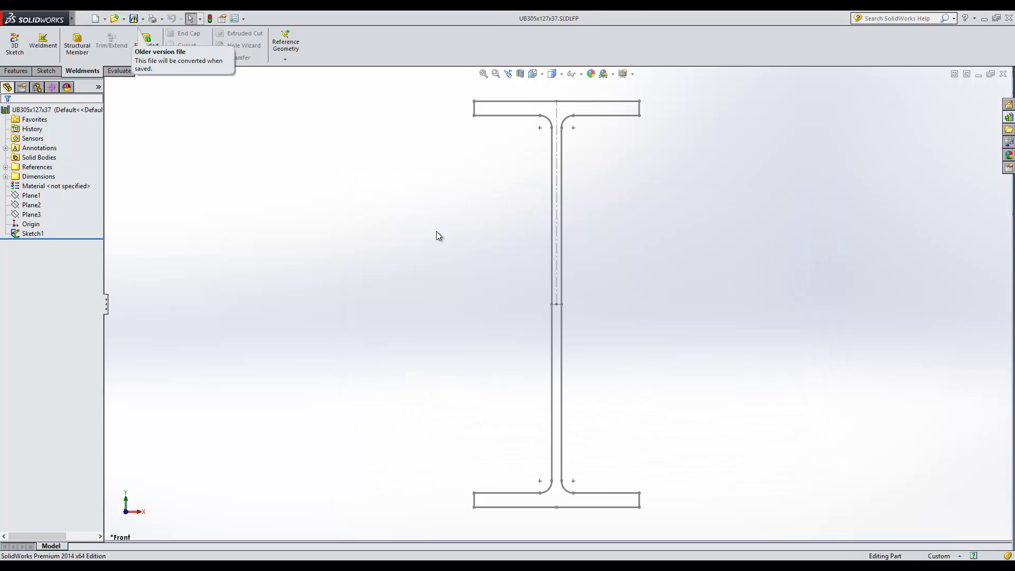
Step: Edit the beam profile sketch, set its overall depth to 250 mm and exit the sketch
right_click(47, 234)
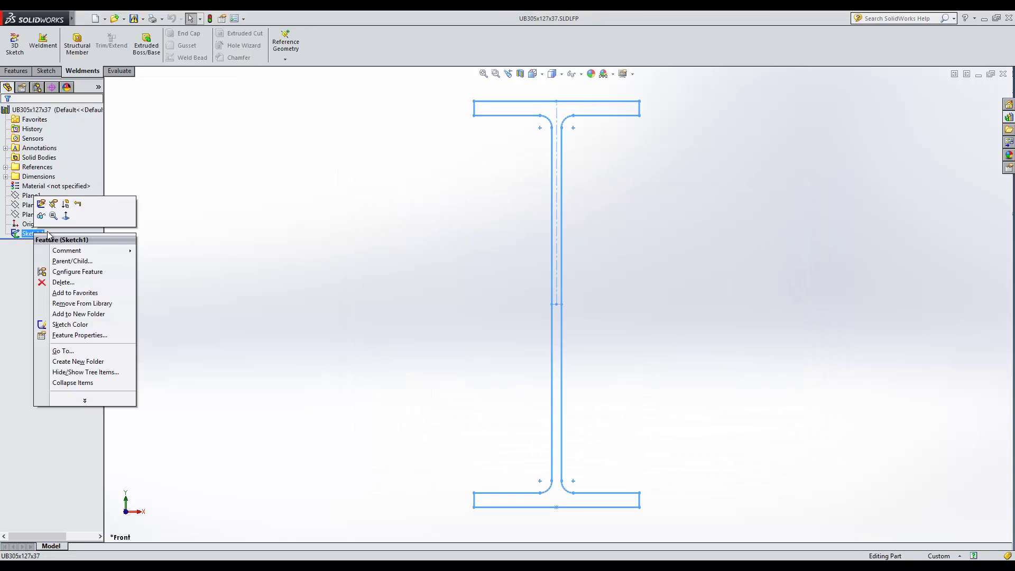
click(41, 203)
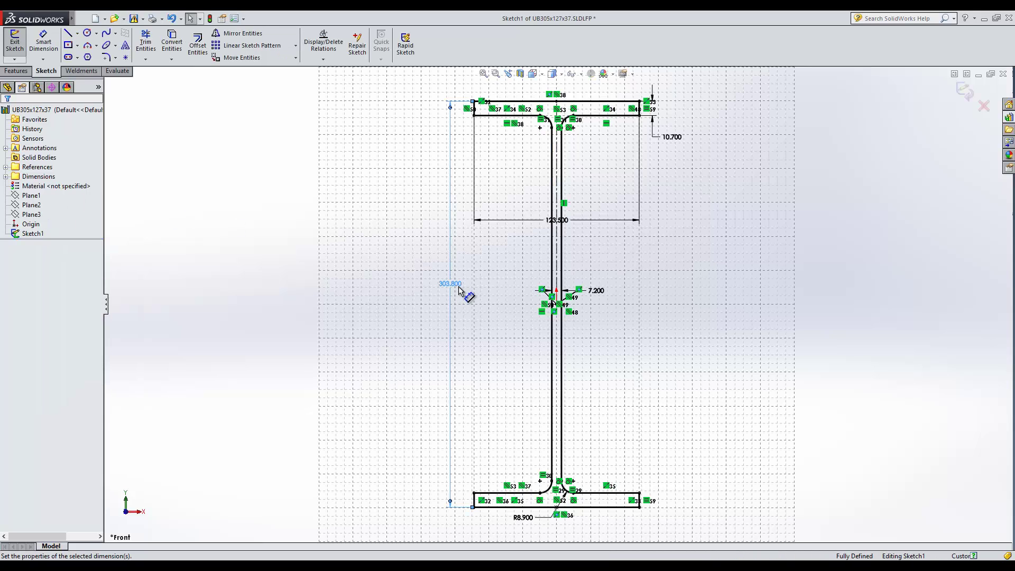
double_click(457, 288)
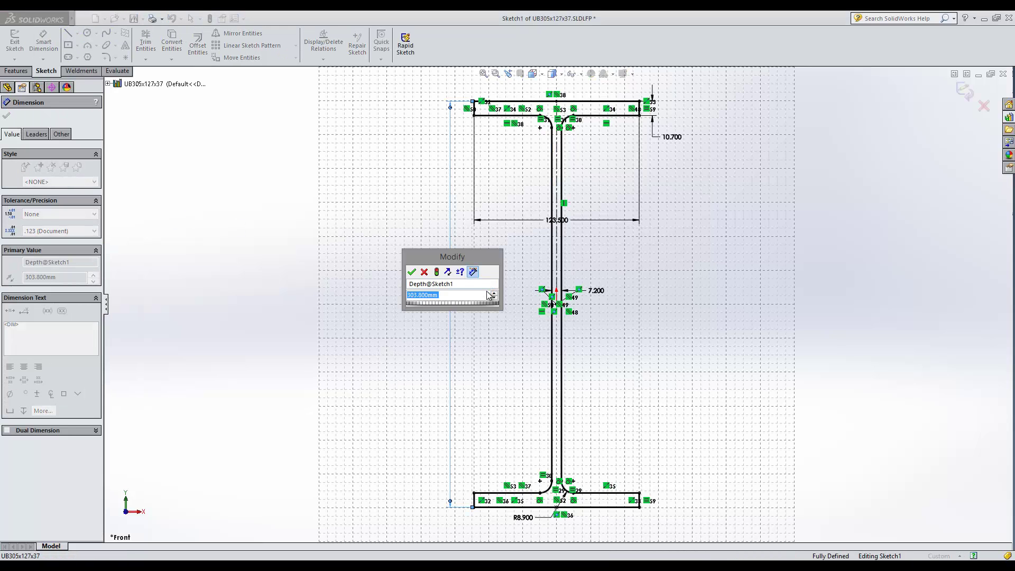
key(Return)
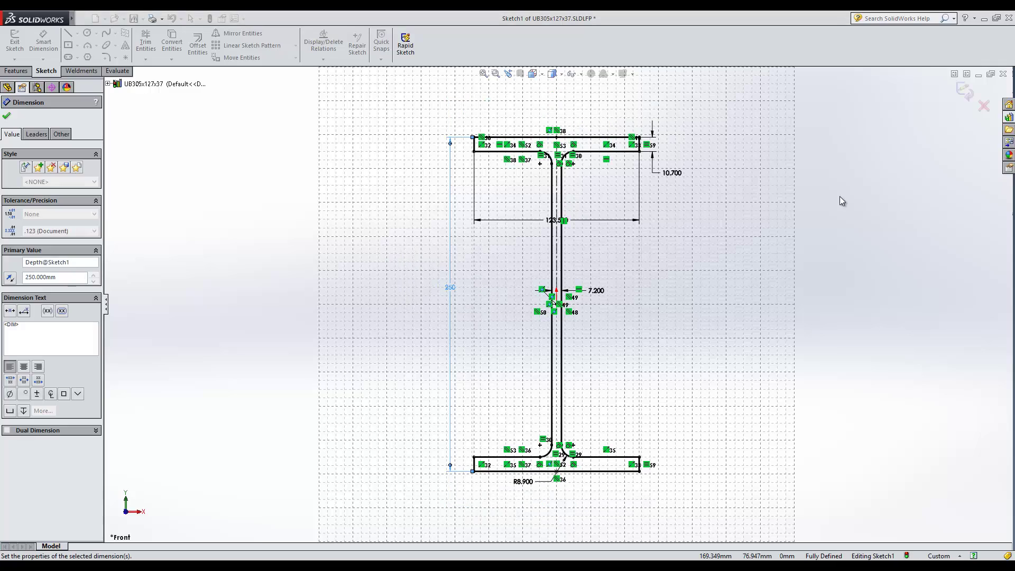
click(964, 90)
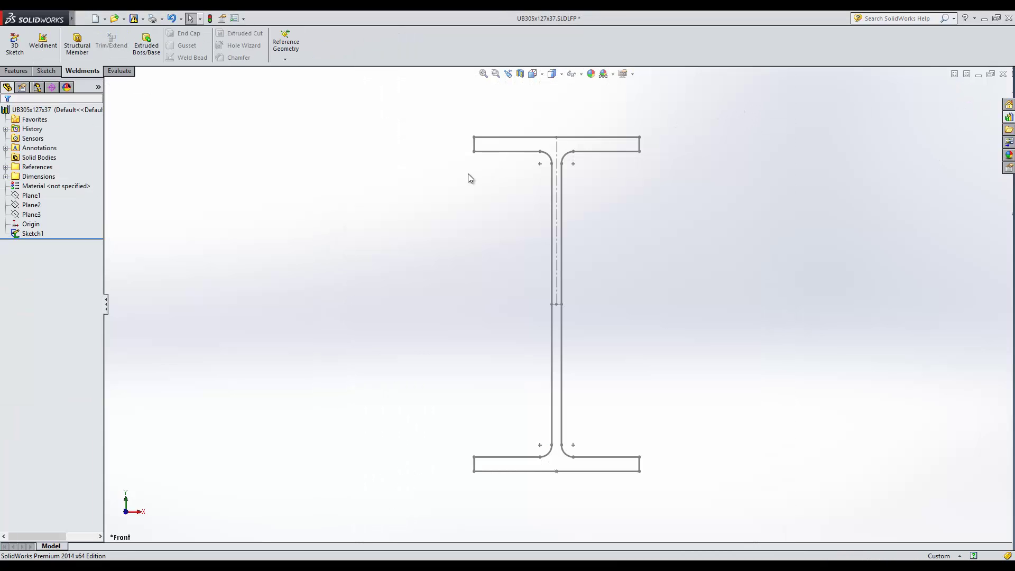
Step: Save the modified beam profile and close its document to return to the weldment part
click(134, 19)
click(537, 320)
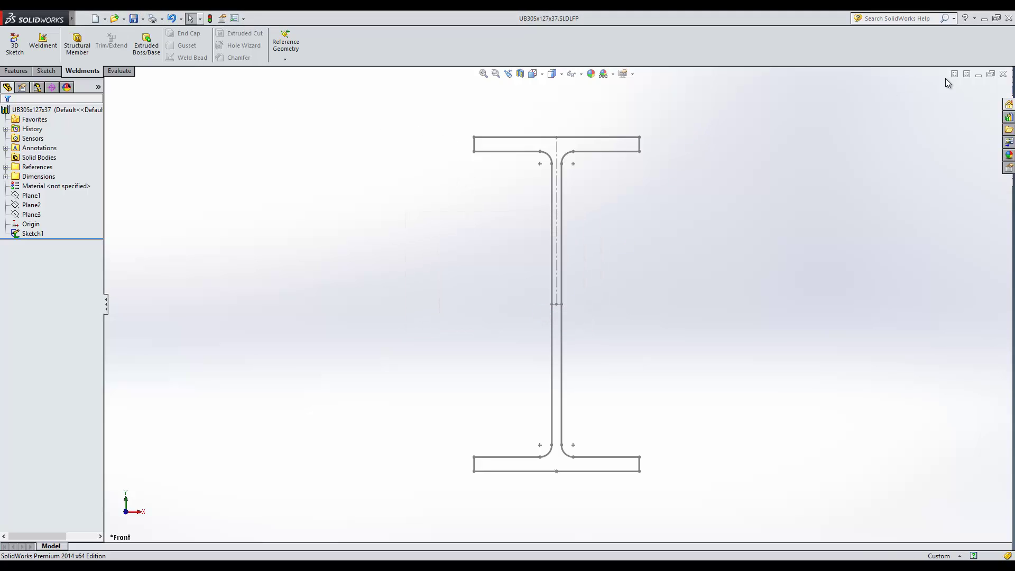
click(1003, 74)
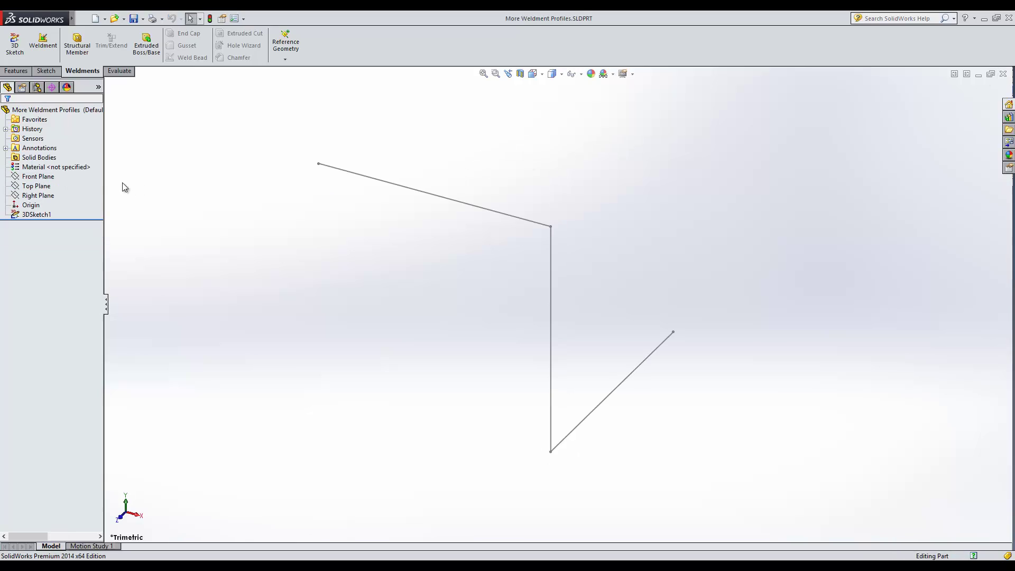
Step: Configure a structural member with the custom folder's standard, type Metal Beams - Configured and size UB305x127x37
click(81, 43)
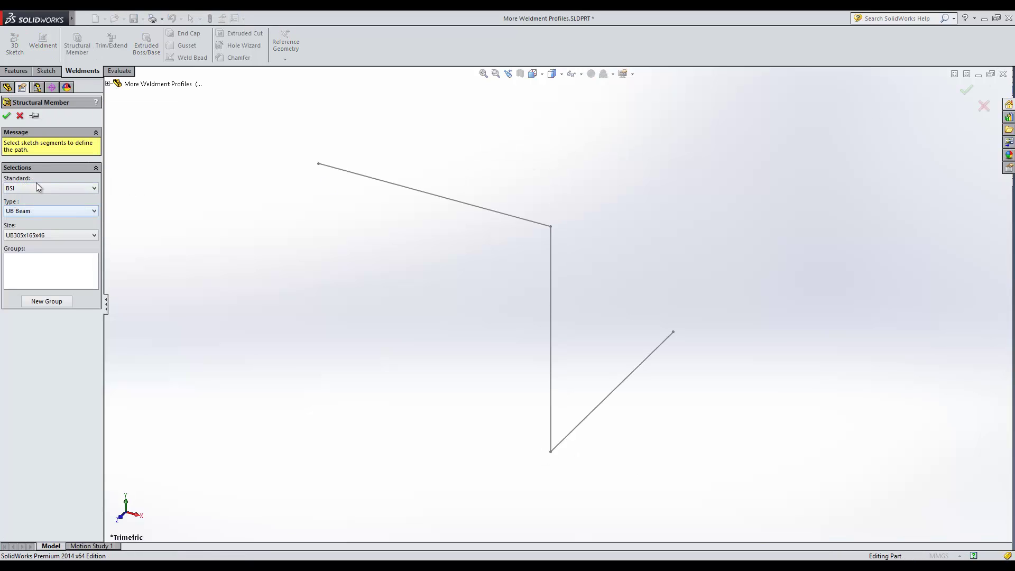
click(35, 188)
click(36, 206)
click(35, 210)
click(36, 219)
click(34, 233)
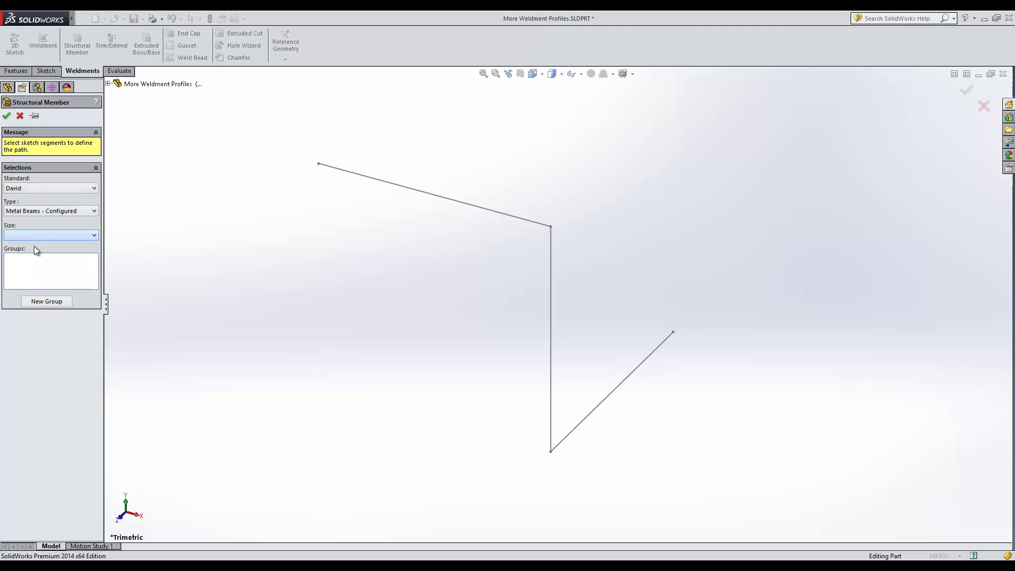
click(34, 246)
Step: Add all three 3D sketch lines to the structural member as path segments
click(646, 362)
click(550, 319)
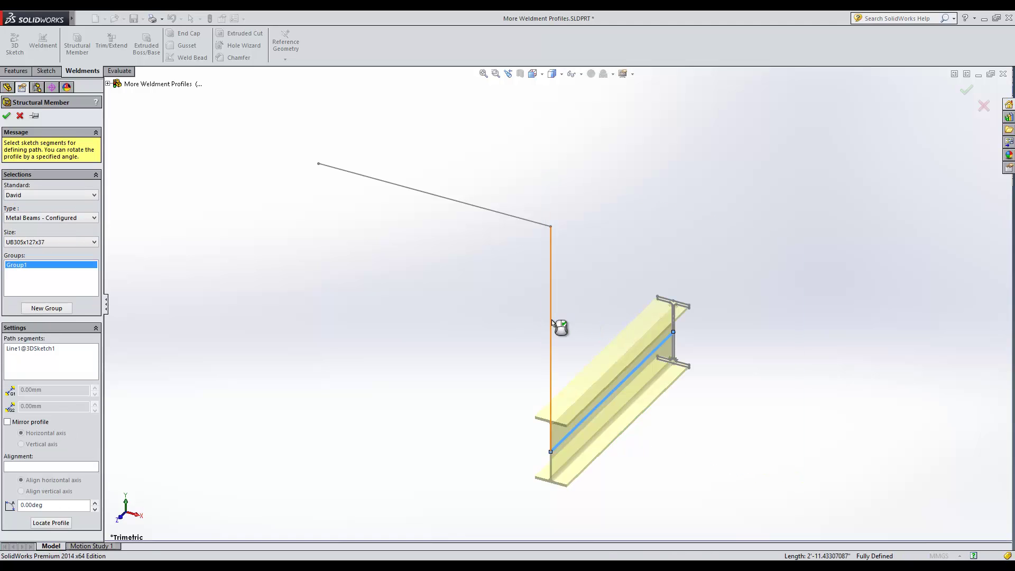
click(517, 222)
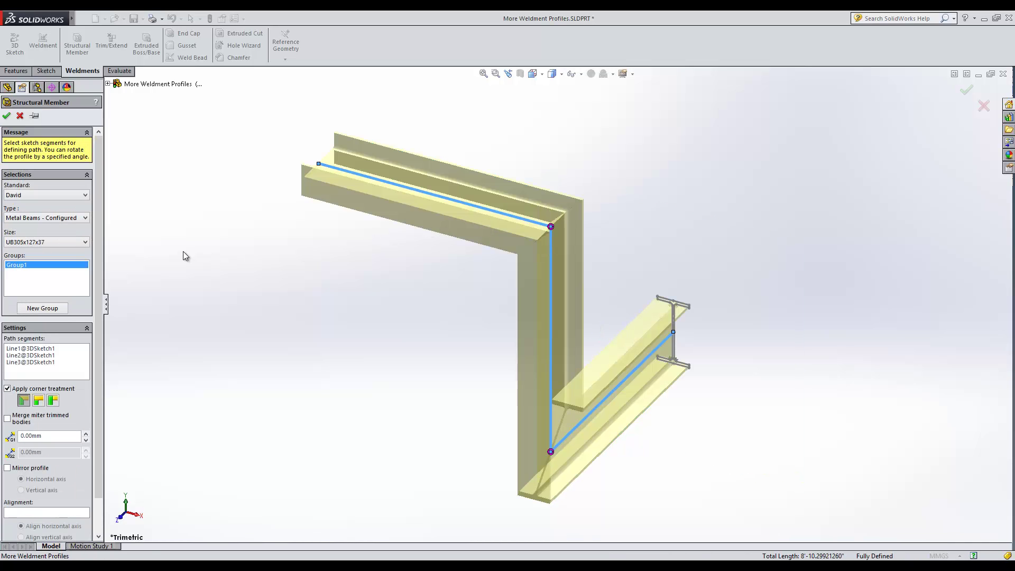